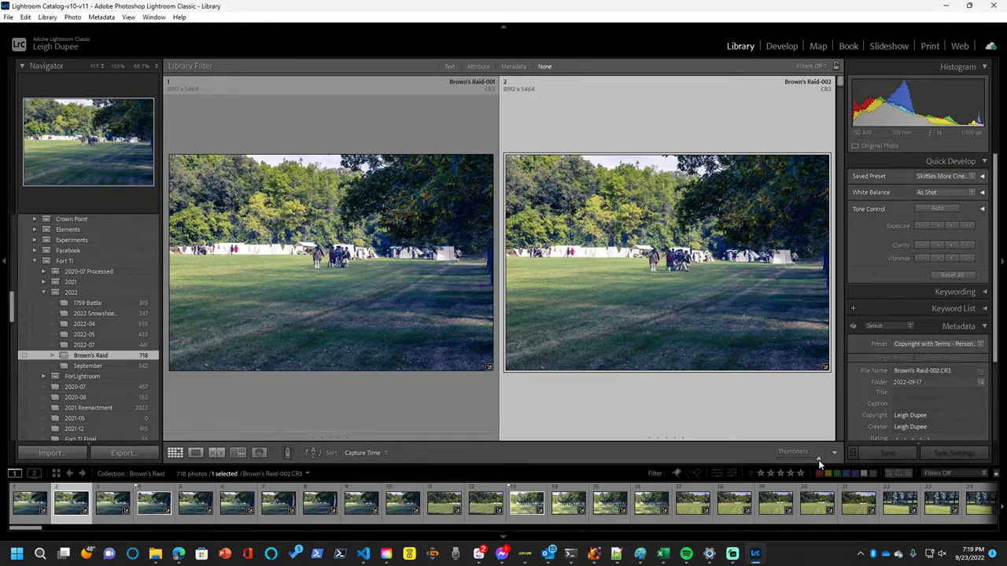
# - Shrink the thumbnails so the 718 Brown's Raid photos fill a twelve-per-row grid
pyautogui.moveTo(818, 459); pyautogui.dragTo(751, 462)
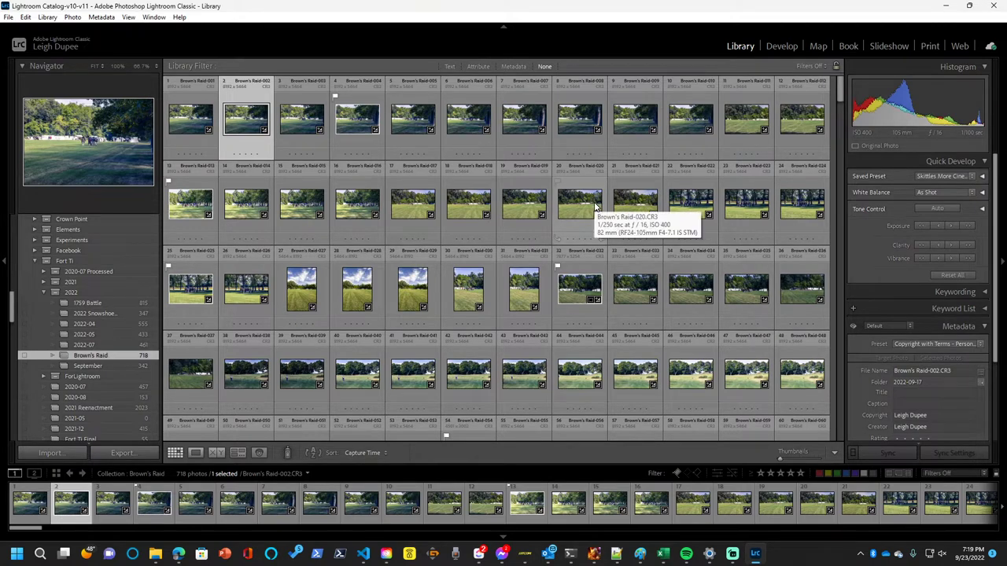
# - Scroll through all 718 thumbnails, return to the top, and select Brown's Raid-001
pyautogui.scroll(-10, 596, 206)
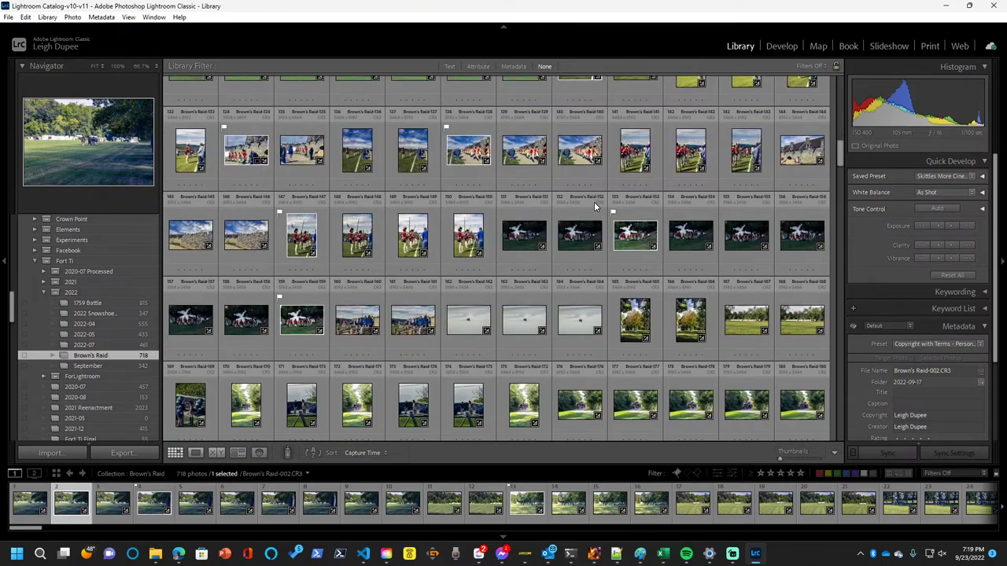
pyautogui.scroll(-8, 595, 207)
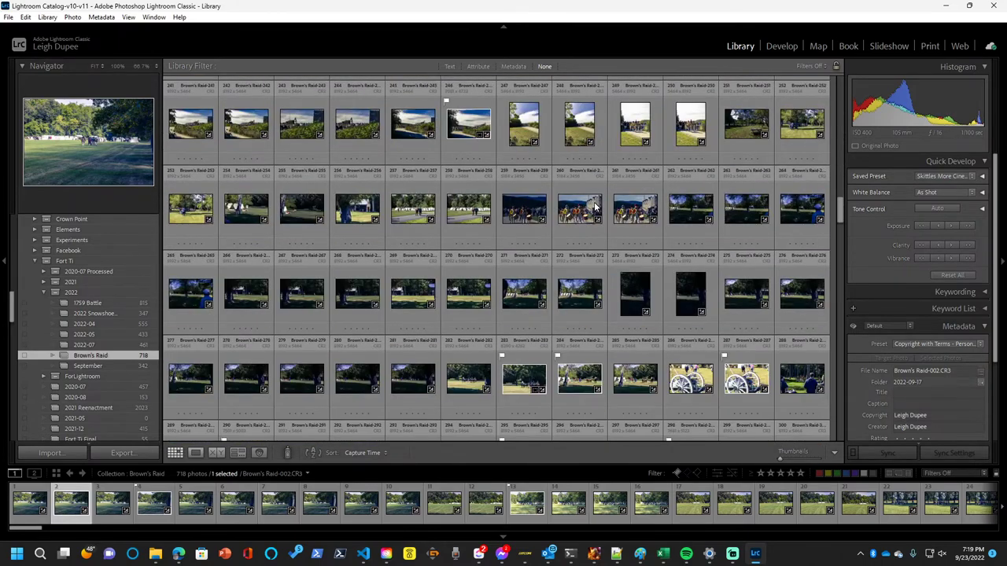
pyautogui.scroll(-4, 596, 206)
pyautogui.scroll(-8, 594, 202)
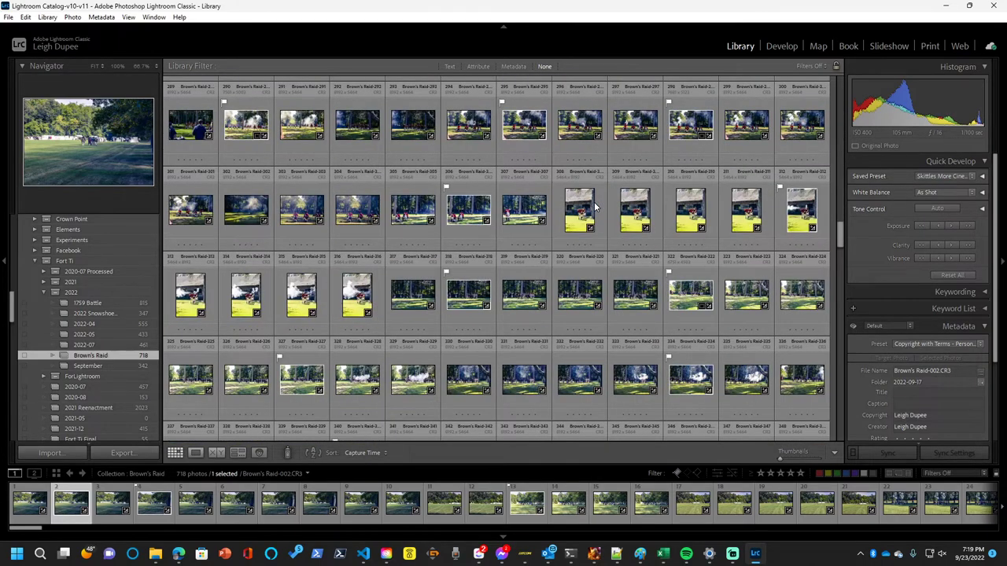
pyautogui.scroll(-9, 596, 206)
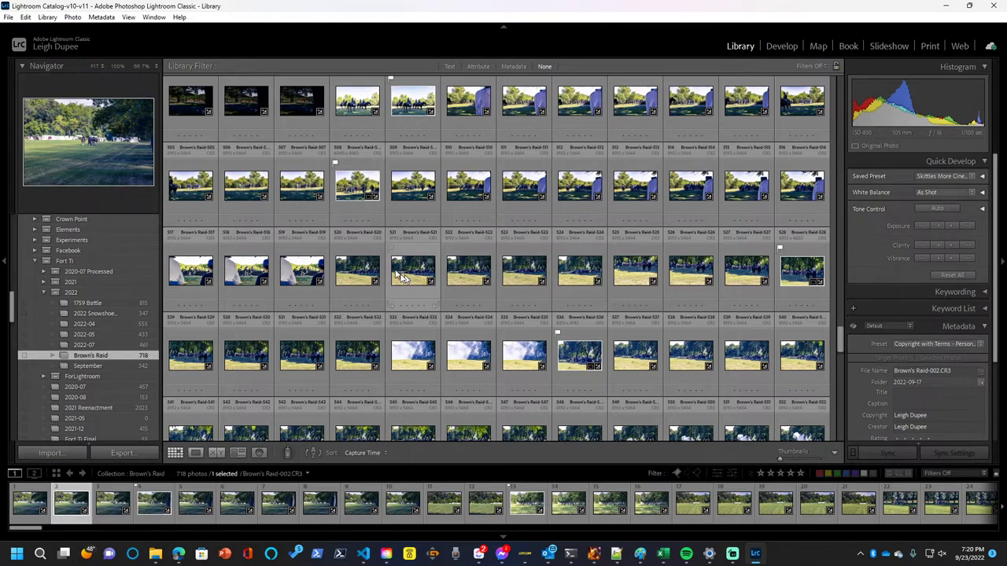
pyautogui.scroll(15, 398, 209)
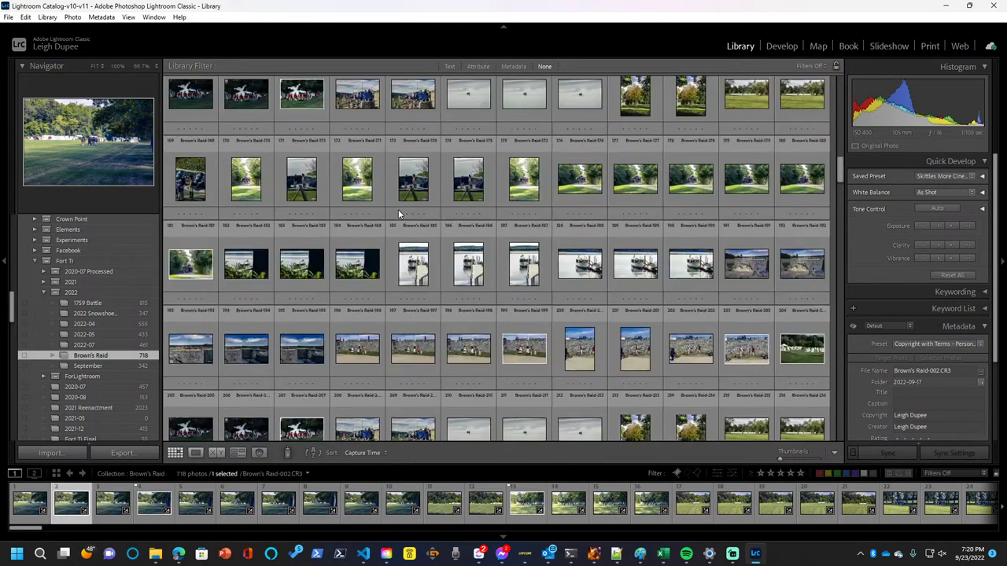
pyautogui.scroll(10, 398, 210)
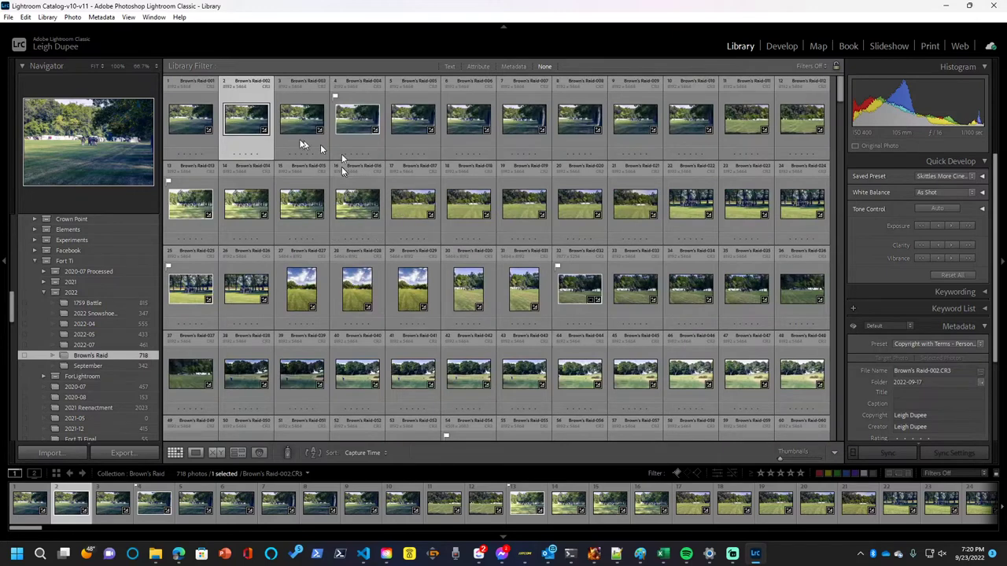
pyautogui.click(193, 122)
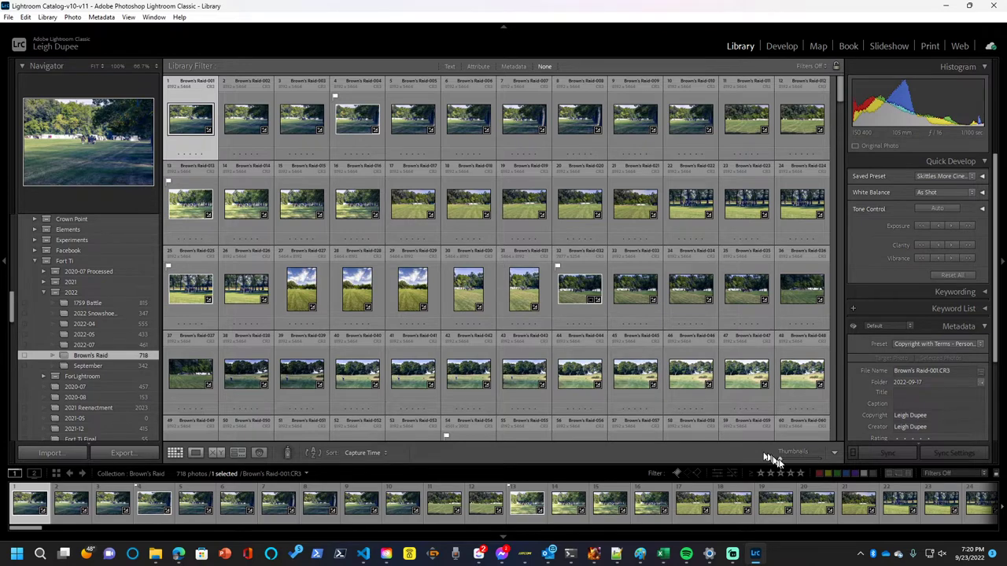
# - Enlarge the thumbnails so Brown's Raid-001 and 002 sit side by side
pyautogui.moveTo(780, 457); pyautogui.dragTo(818, 464)
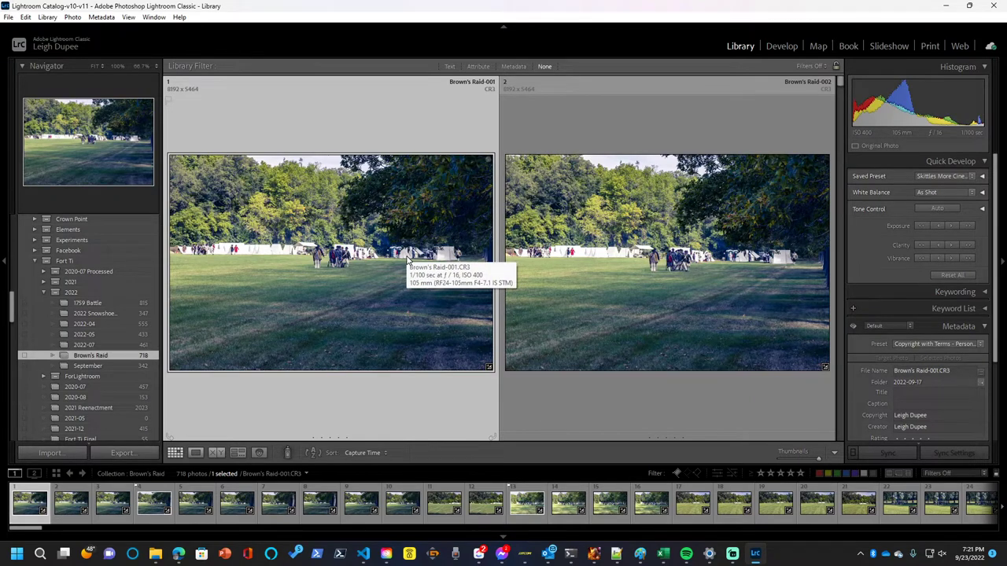
pyautogui.doubleClick(364, 246)
pyautogui.click(491, 244)
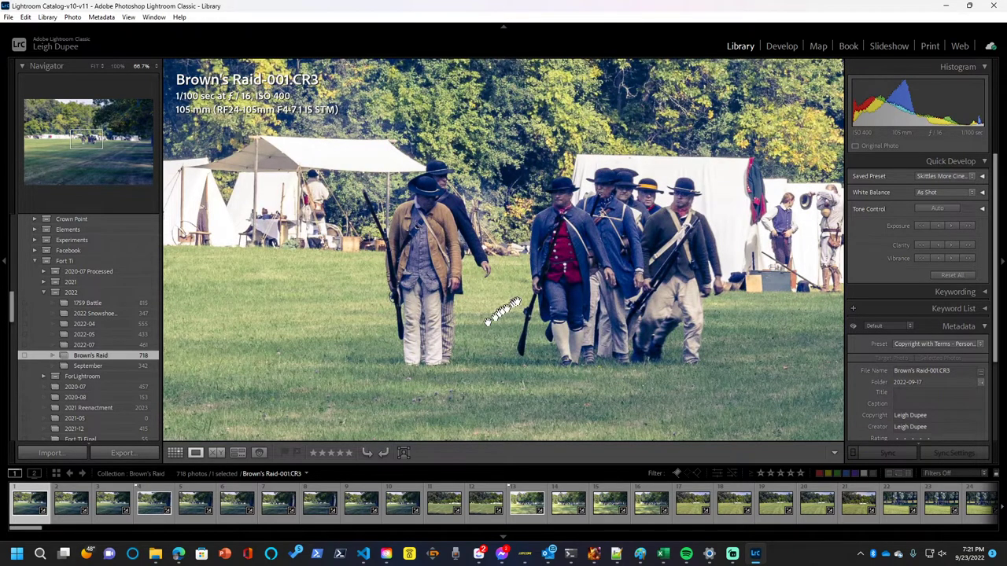
pyautogui.moveTo(535, 297); pyautogui.dragTo(457, 295)
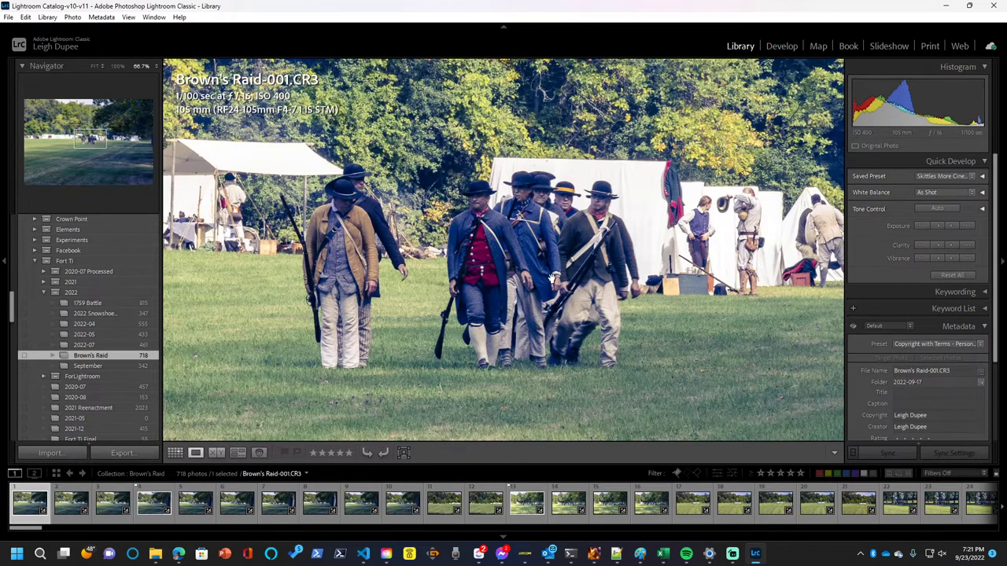
pyautogui.moveTo(551, 279); pyautogui.dragTo(319, 251)
pyautogui.moveTo(484, 263); pyautogui.dragTo(334, 253)
pyautogui.moveTo(548, 231); pyautogui.dragTo(405, 249)
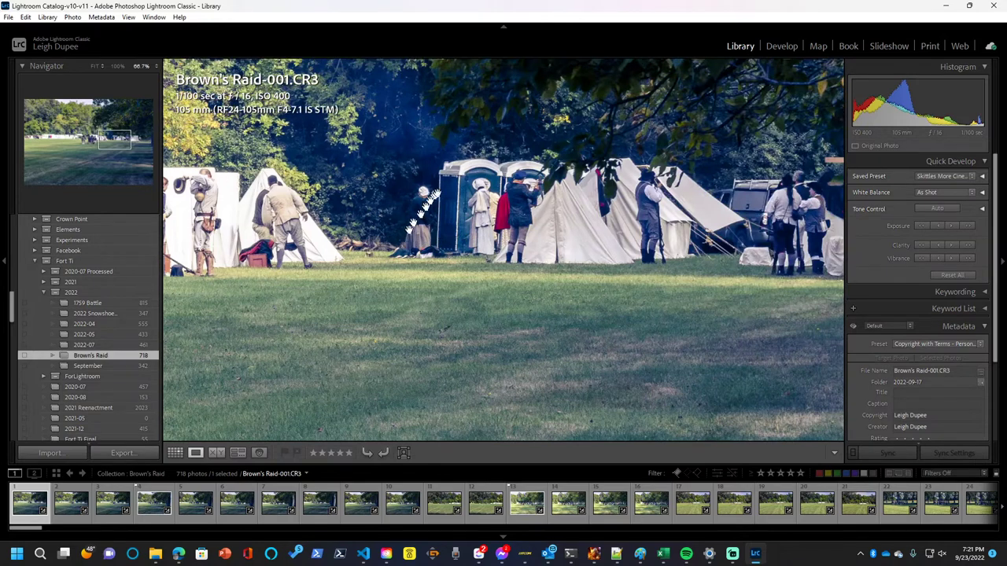
pyautogui.moveTo(565, 244); pyautogui.dragTo(371, 244)
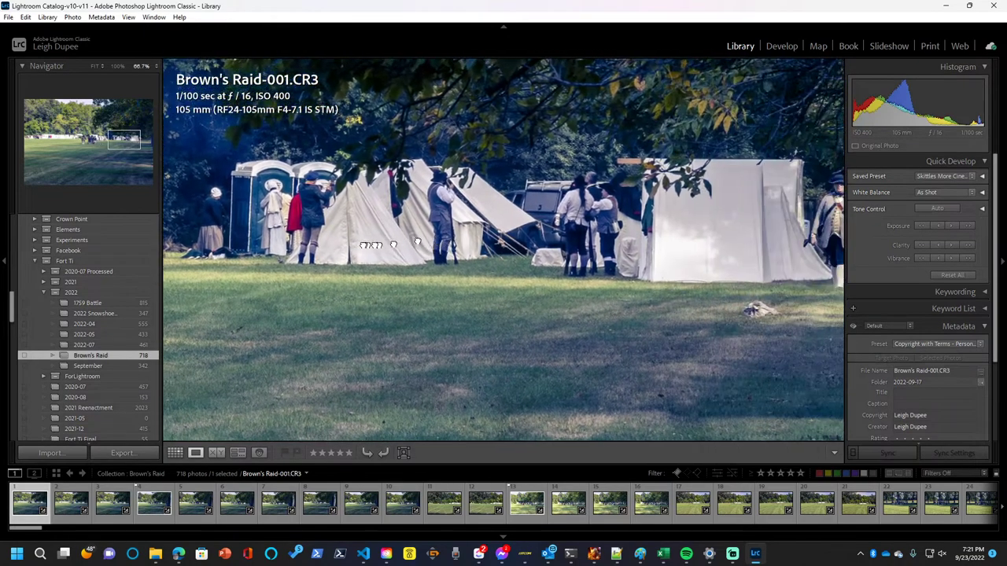
pyautogui.moveTo(482, 246); pyautogui.dragTo(188, 208)
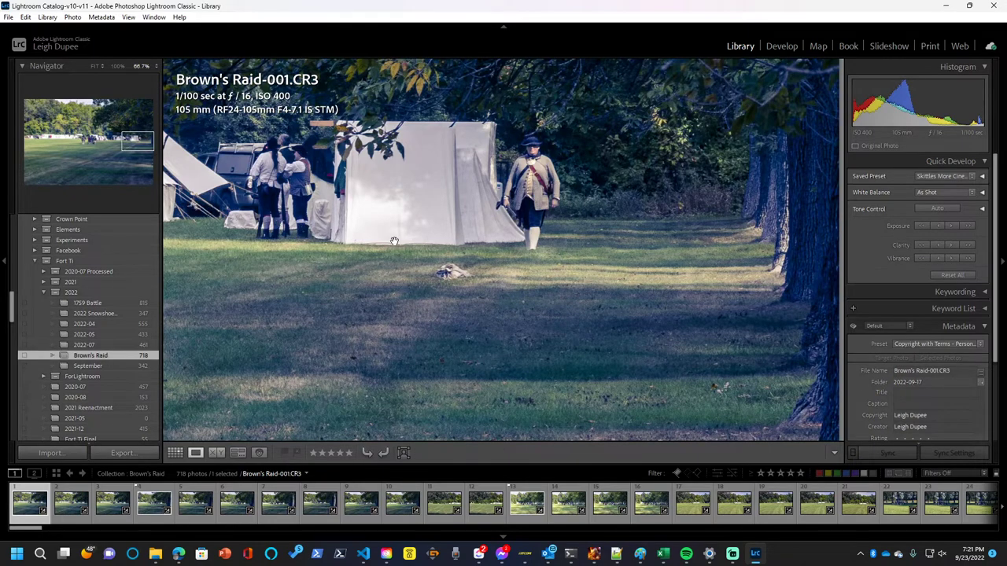
pyautogui.moveTo(415, 245); pyautogui.dragTo(421, 310)
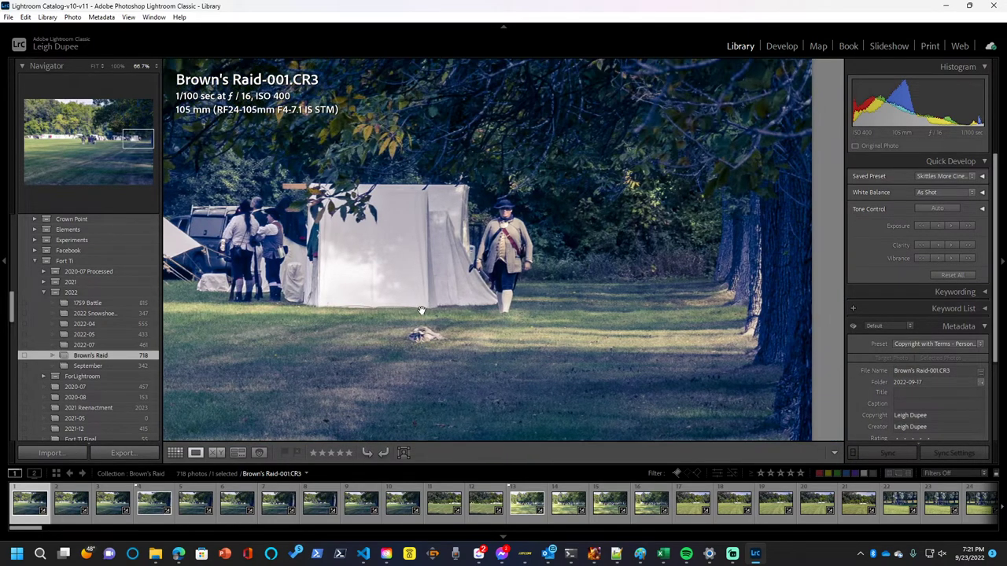
pyautogui.press('c')
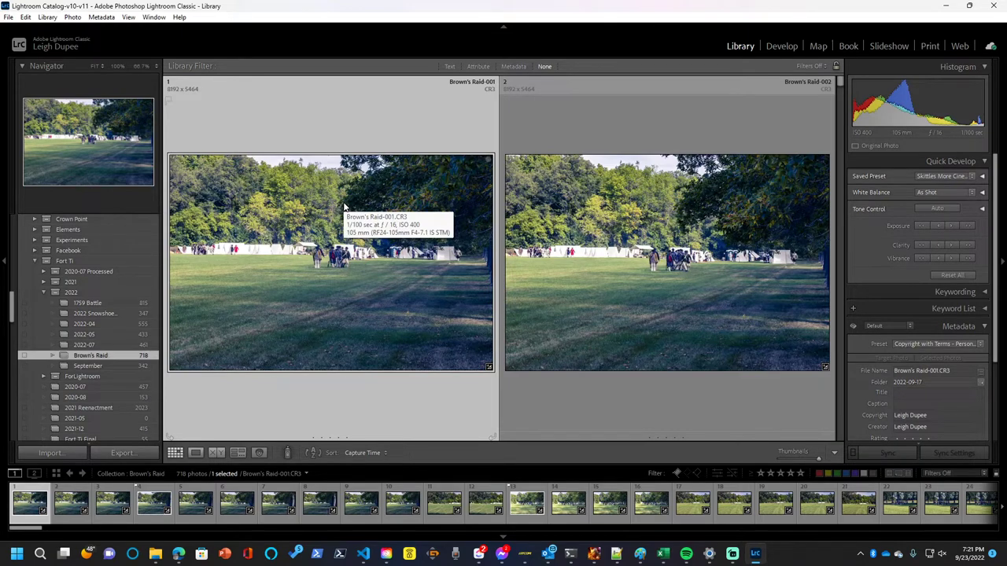
# - Browse the large thumbnails, then reduce the grid back to twelve small photos per row
pyautogui.scroll(-3, 343, 206)
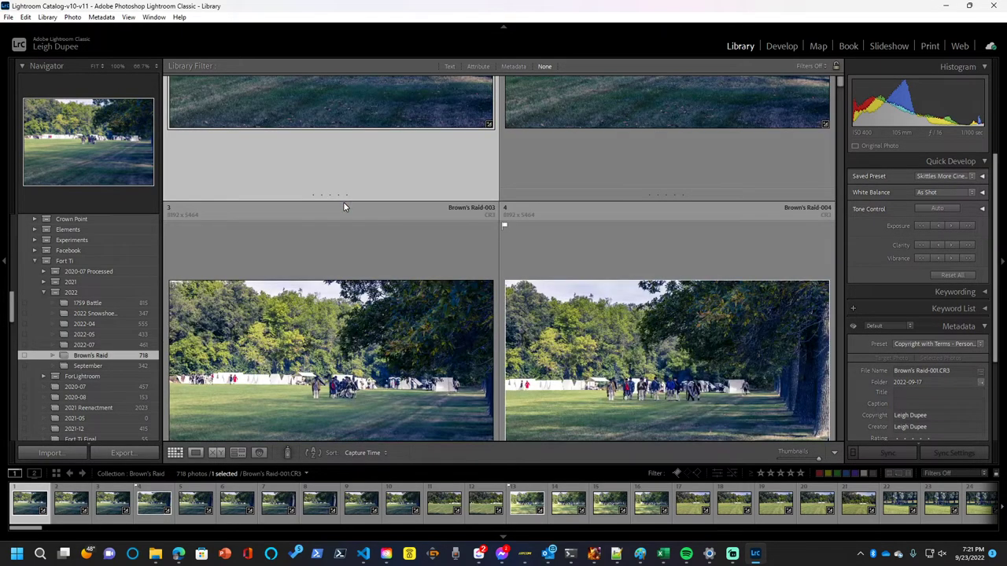
pyautogui.scroll(-6, 343, 206)
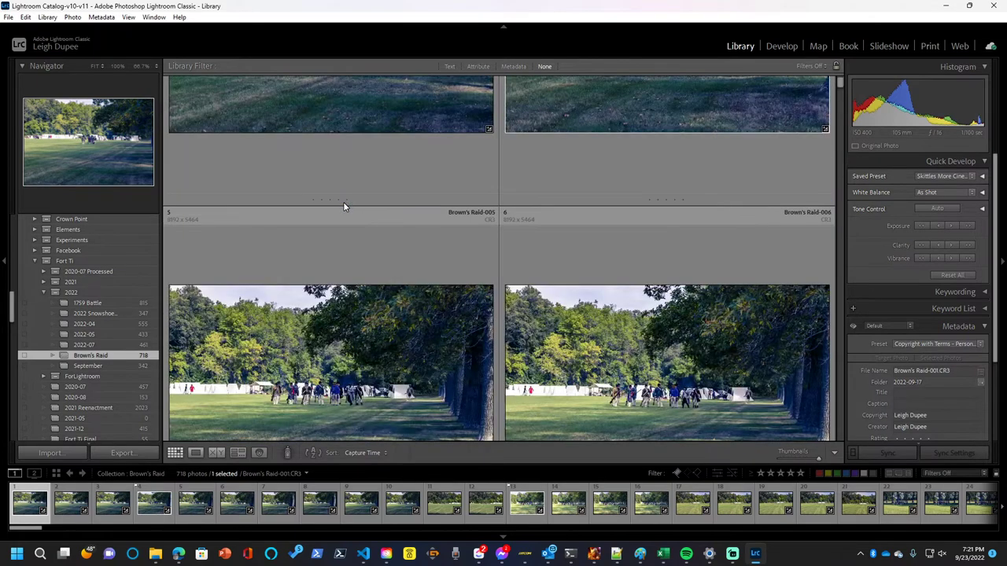
pyautogui.scroll(-5, 343, 207)
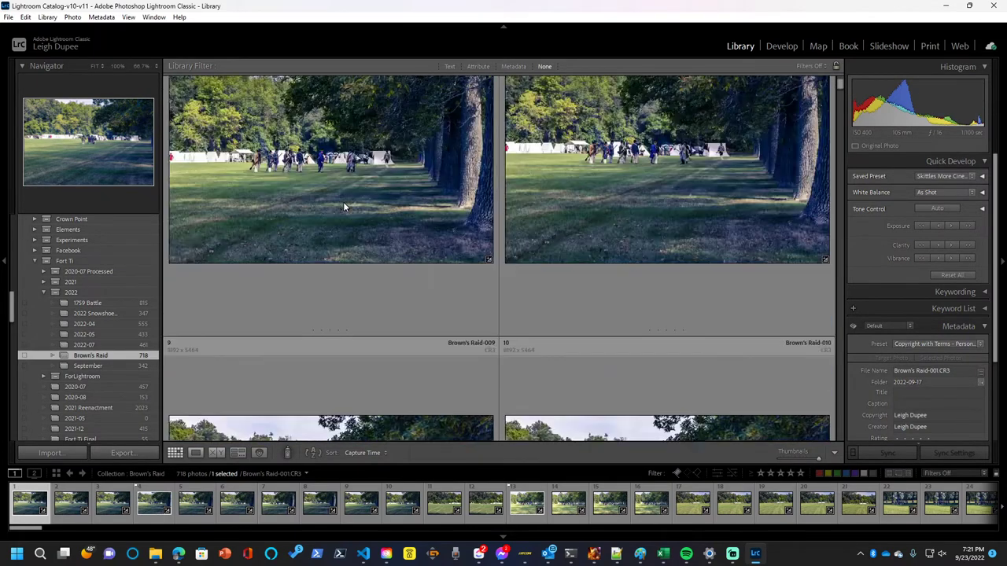
pyautogui.scroll(-2, 343, 207)
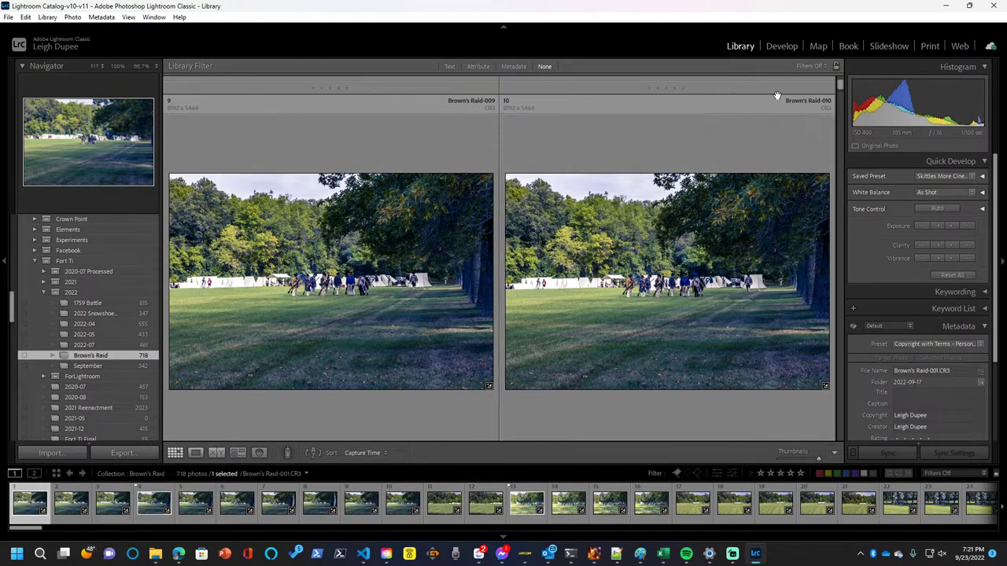
pyautogui.click(779, 461)
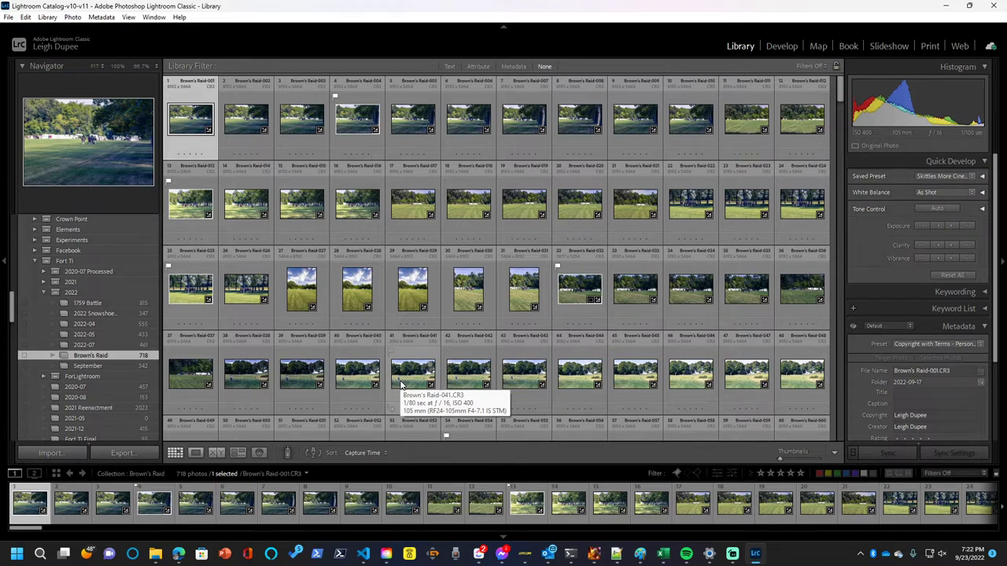
# - Open Brown's Raid-084 large, zoom in on the soldiers, then return to the grid
pyautogui.scroll(-3, 493, 320)
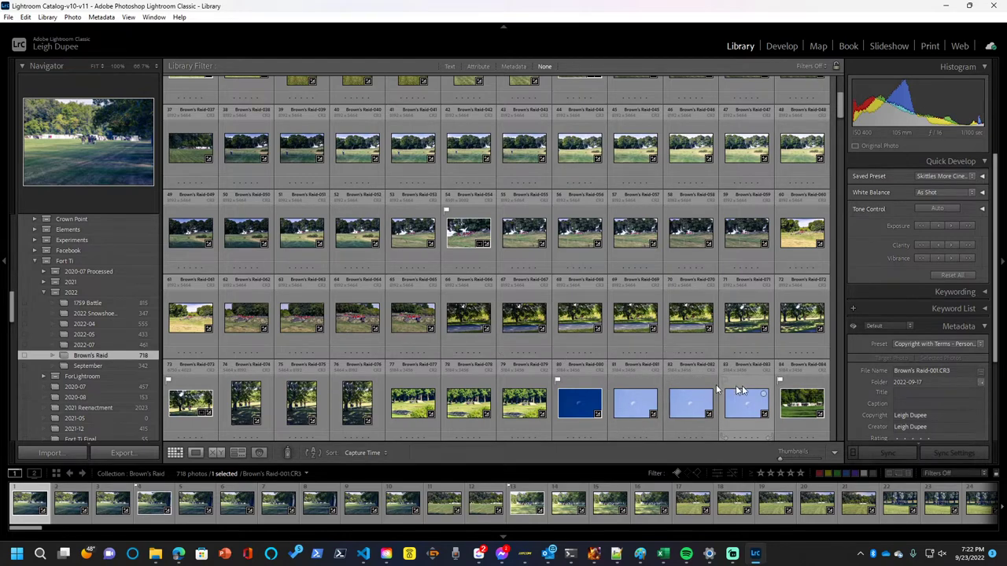
pyautogui.doubleClick(807, 415)
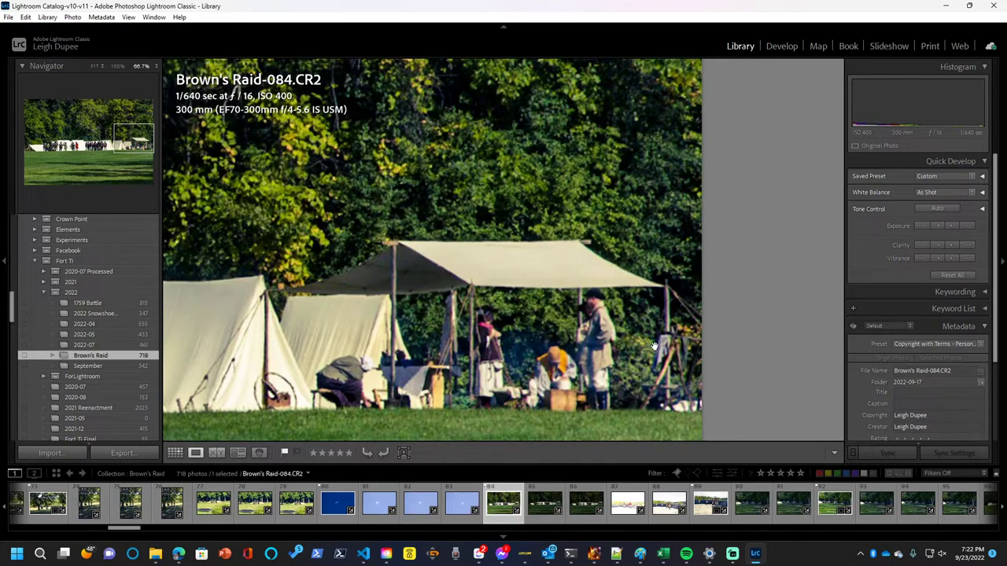
pyautogui.click(507, 312)
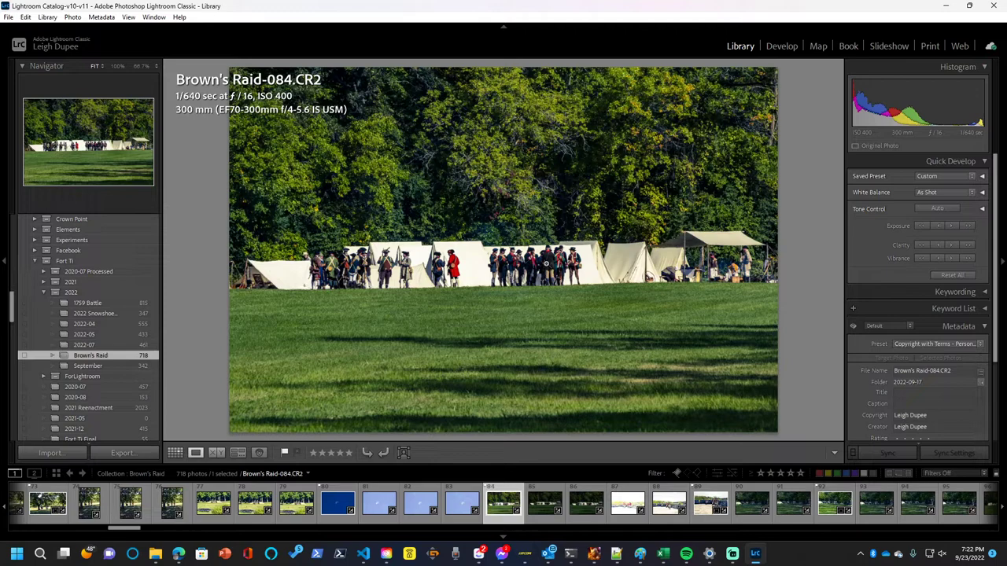
pyautogui.click(543, 266)
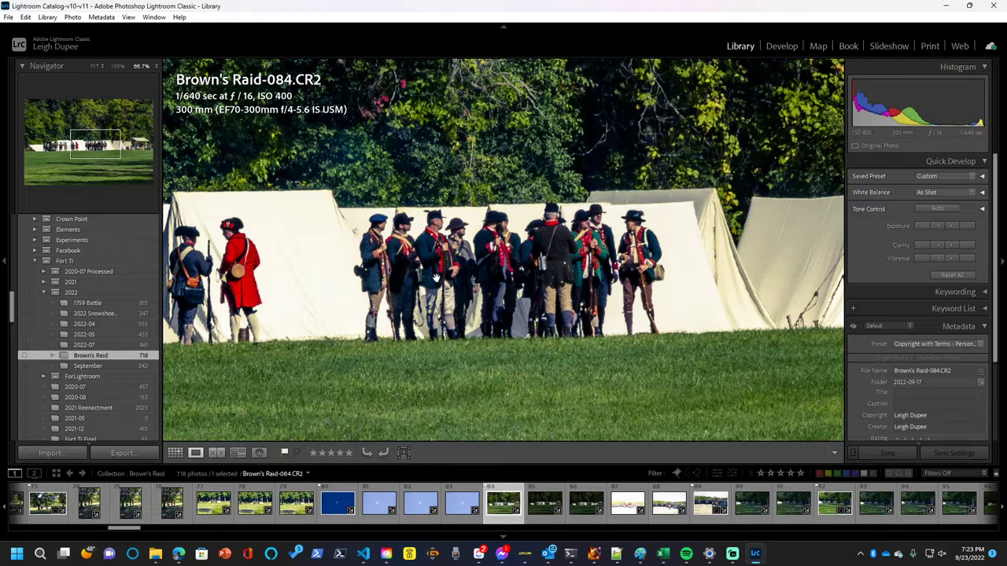
pyautogui.click(436, 276)
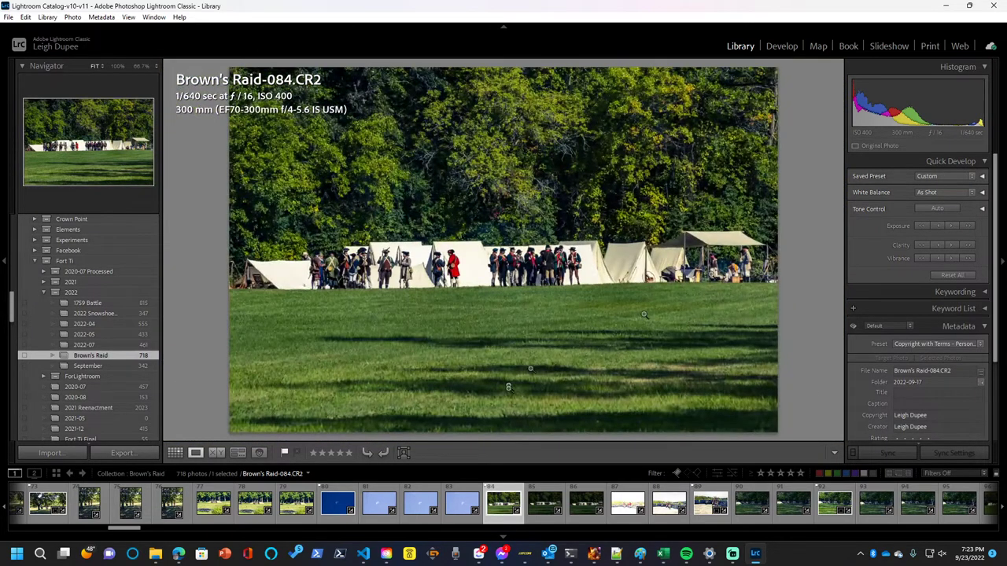
pyautogui.click(175, 454)
# - View the boat photo Brown's Raid-188 full size, then return to the grid
pyautogui.scroll(-3, 458, 331)
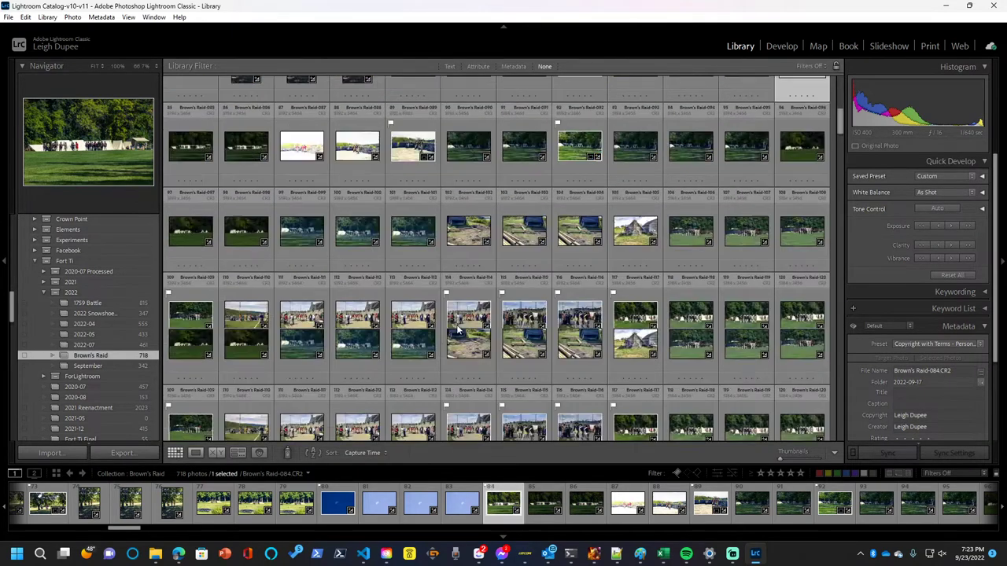
pyautogui.scroll(-5, 457, 327)
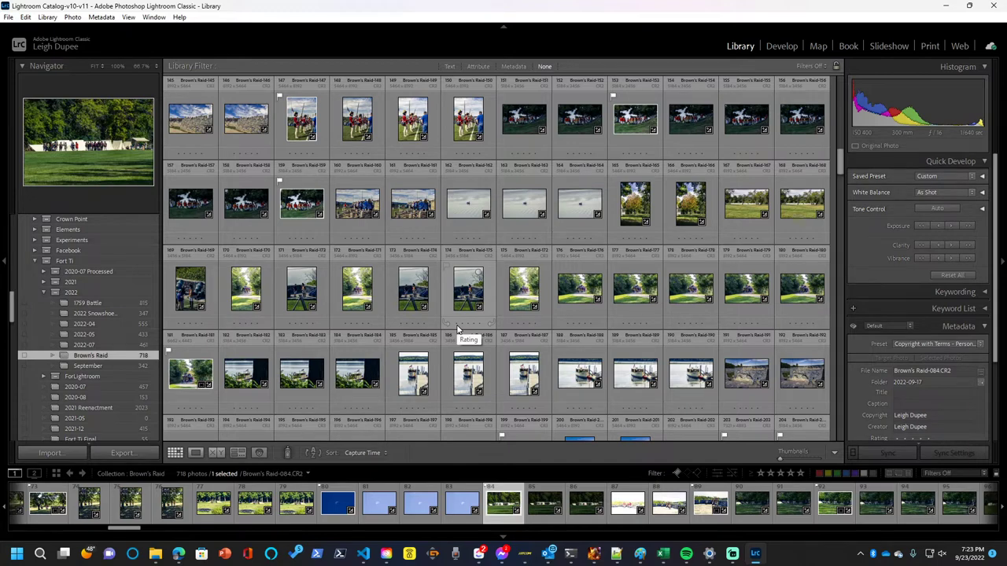
pyautogui.doubleClick(575, 381)
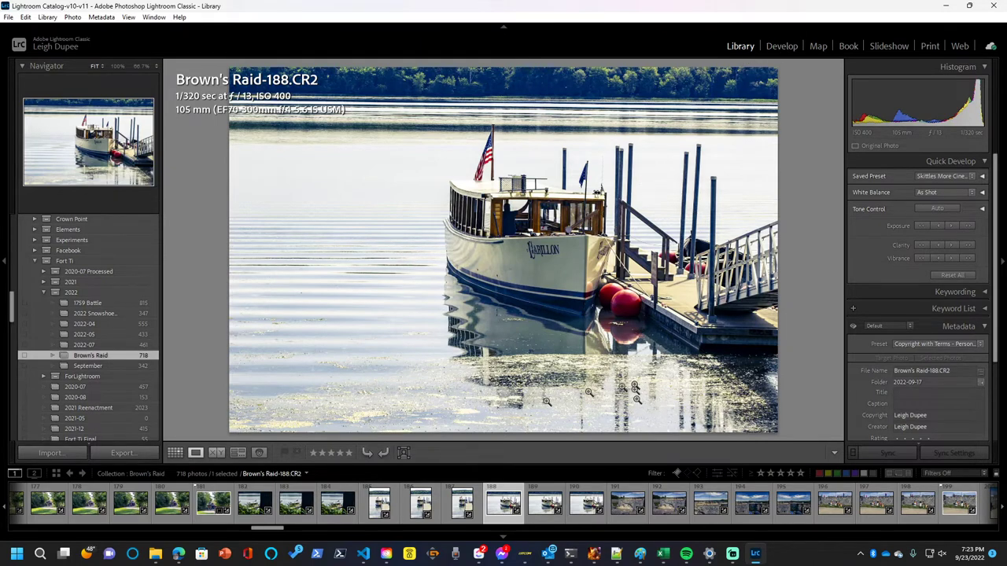
pyautogui.click(175, 454)
# - Scroll further down the grid to photos 265 through 312
pyautogui.scroll(-3, 490, 354)
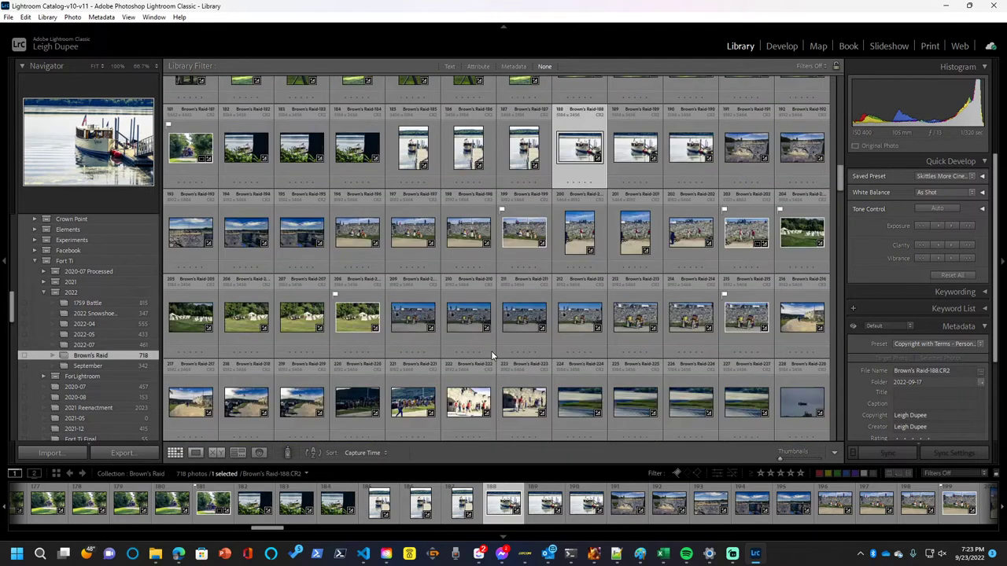
pyautogui.scroll(-1, 491, 351)
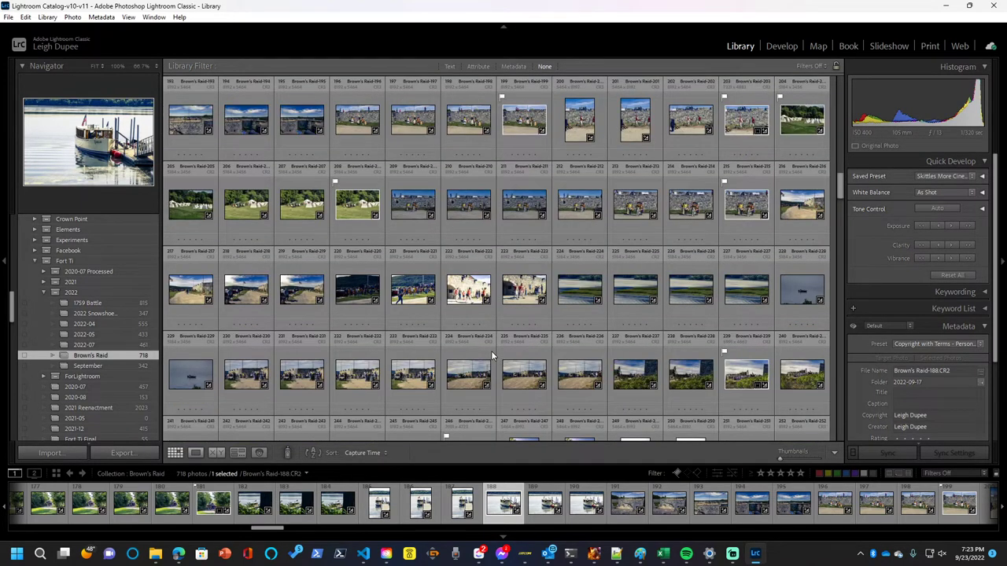
pyautogui.scroll(-3, 491, 351)
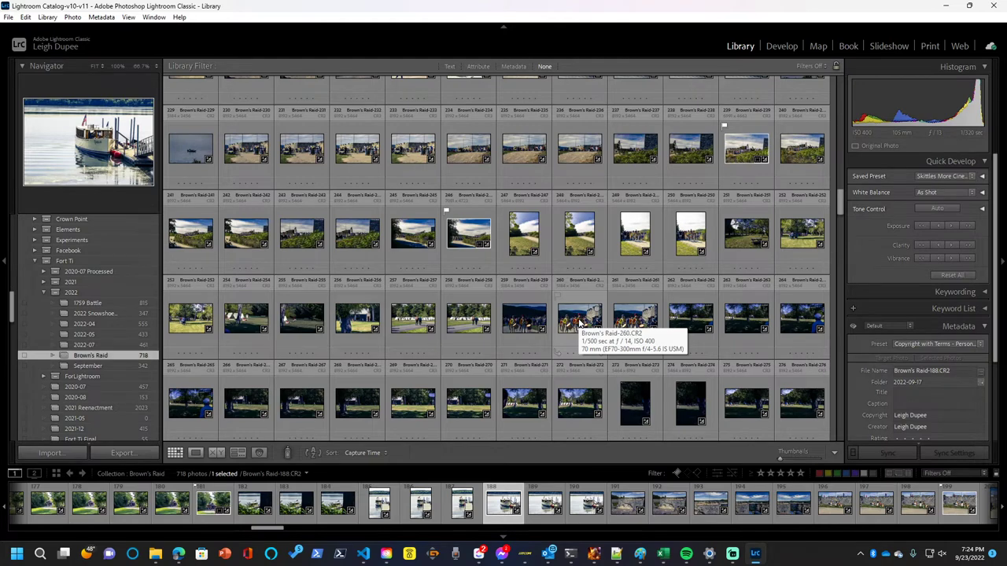
pyautogui.scroll(-3, 568, 317)
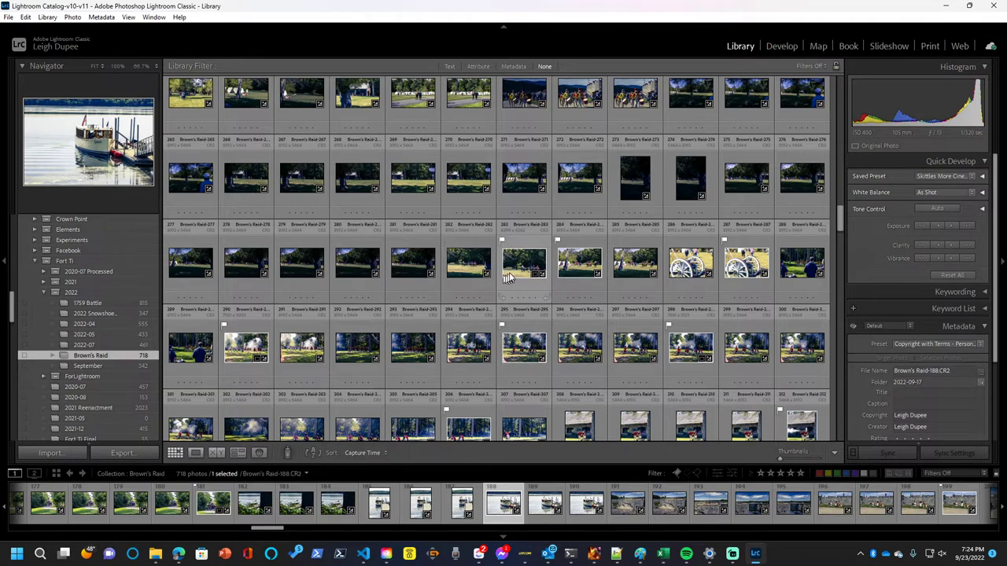
# - Preview photo 277 large, then switch to a two-per-row grid and select 278
pyautogui.doubleClick(201, 266)
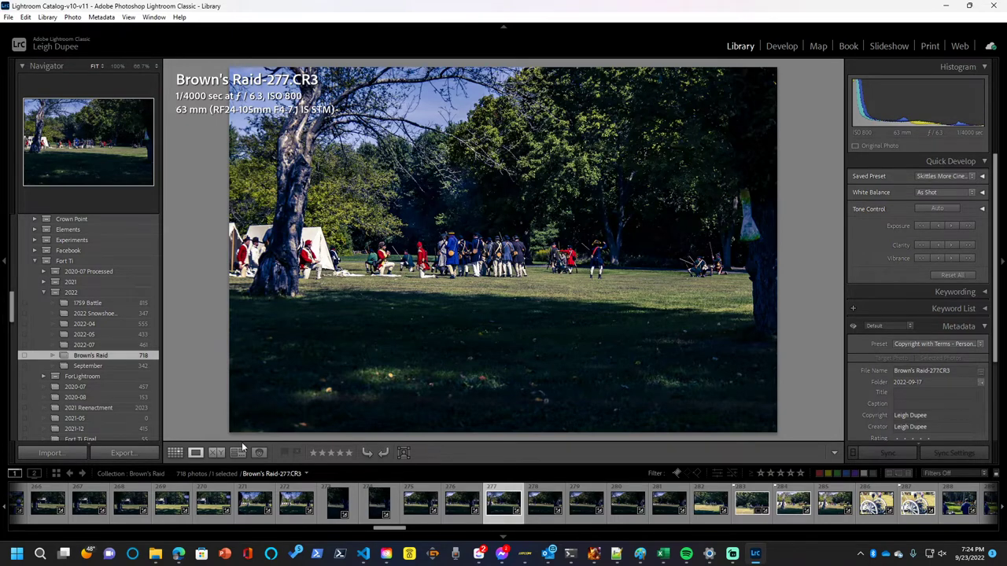
pyautogui.click(175, 453)
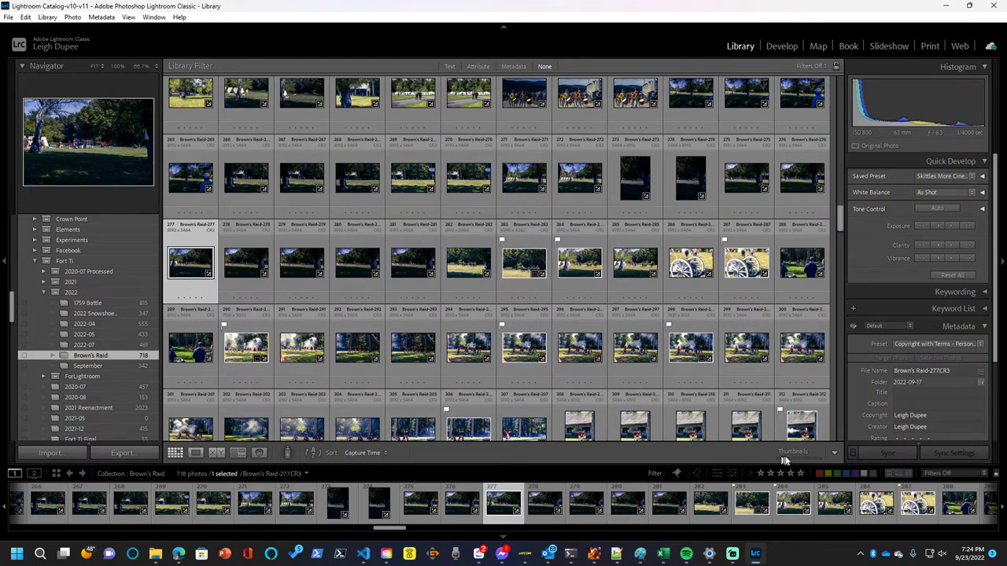
pyautogui.moveTo(783, 460); pyautogui.dragTo(820, 458)
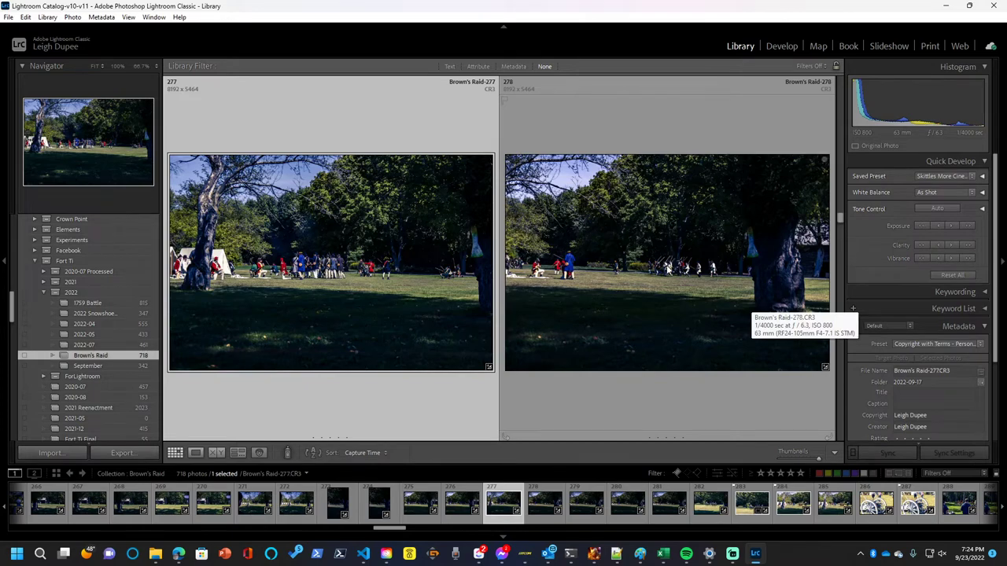
pyautogui.click(667, 269)
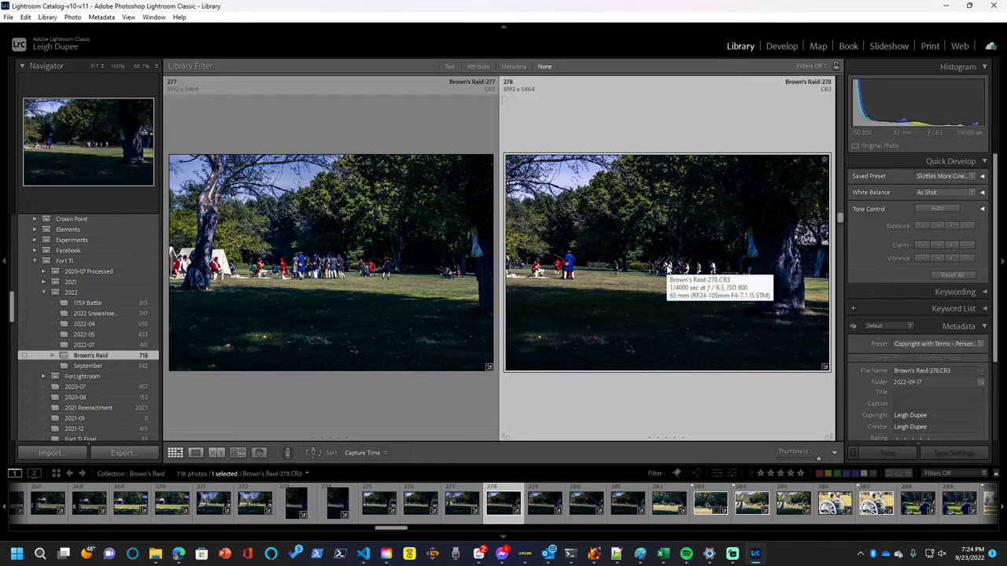
# - Scroll down to the 281/282 row and open Brown's Raid-282 on its own
pyautogui.scroll(-3, 667, 268)
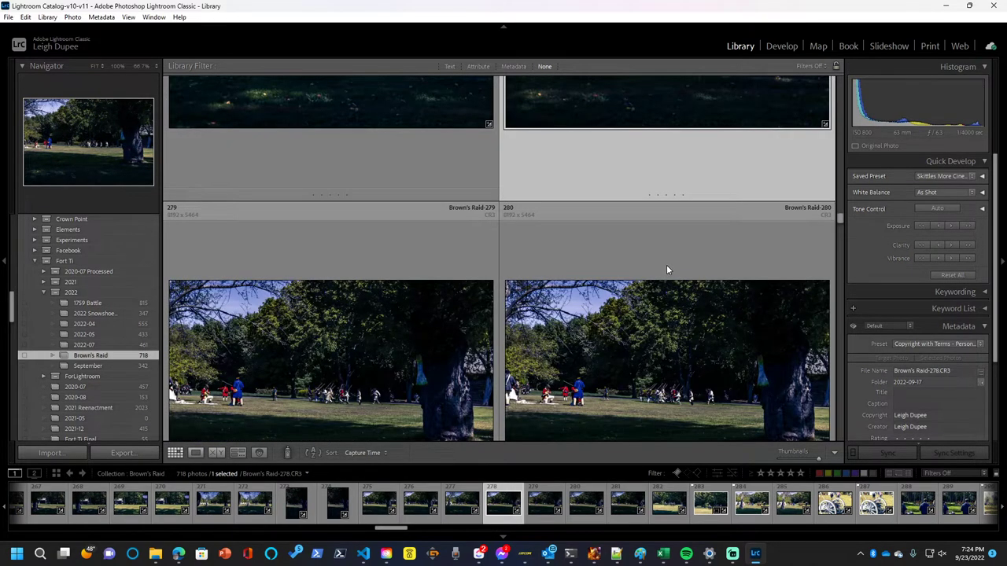
pyautogui.scroll(-2, 666, 269)
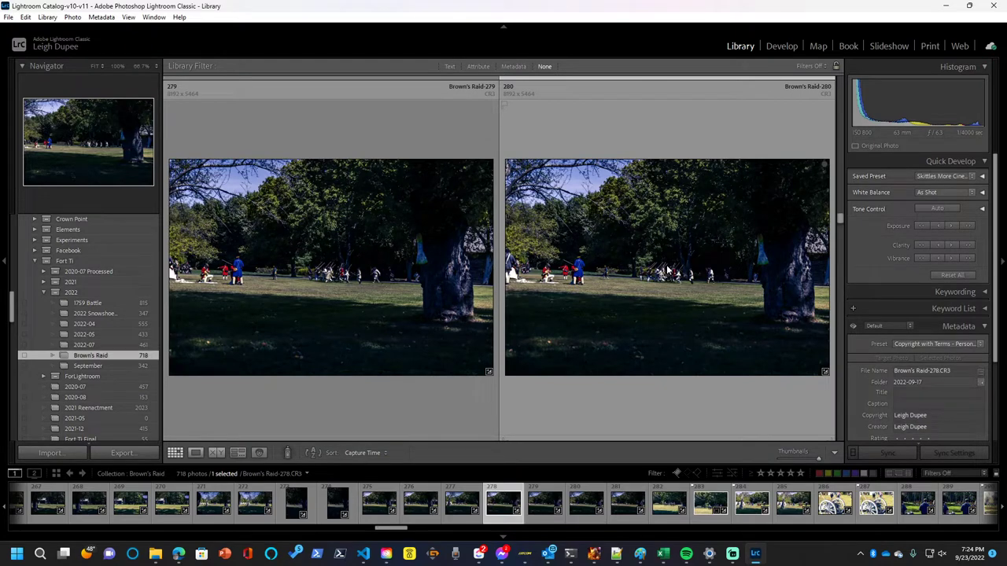
pyautogui.scroll(-2, 667, 269)
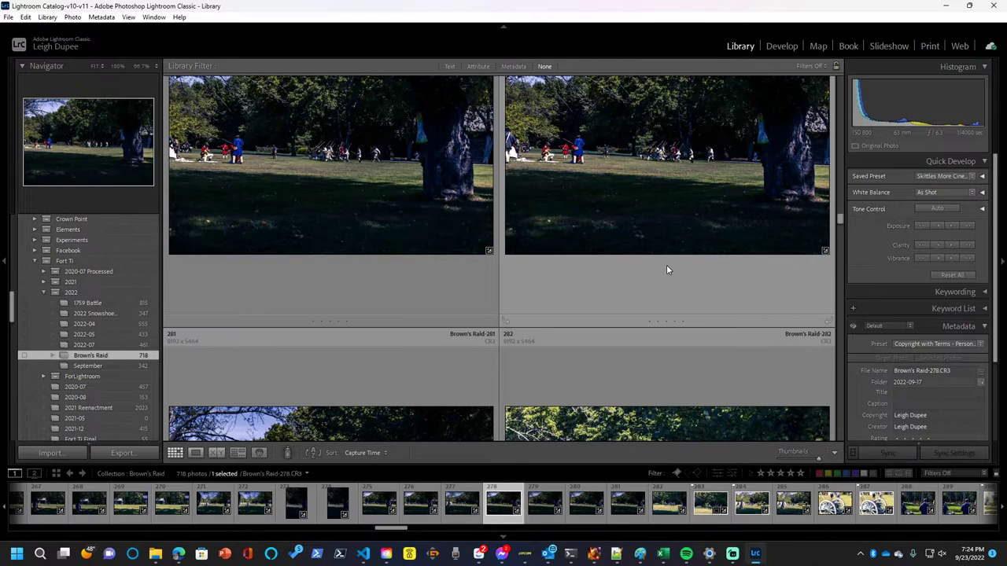
pyautogui.scroll(-2, 666, 269)
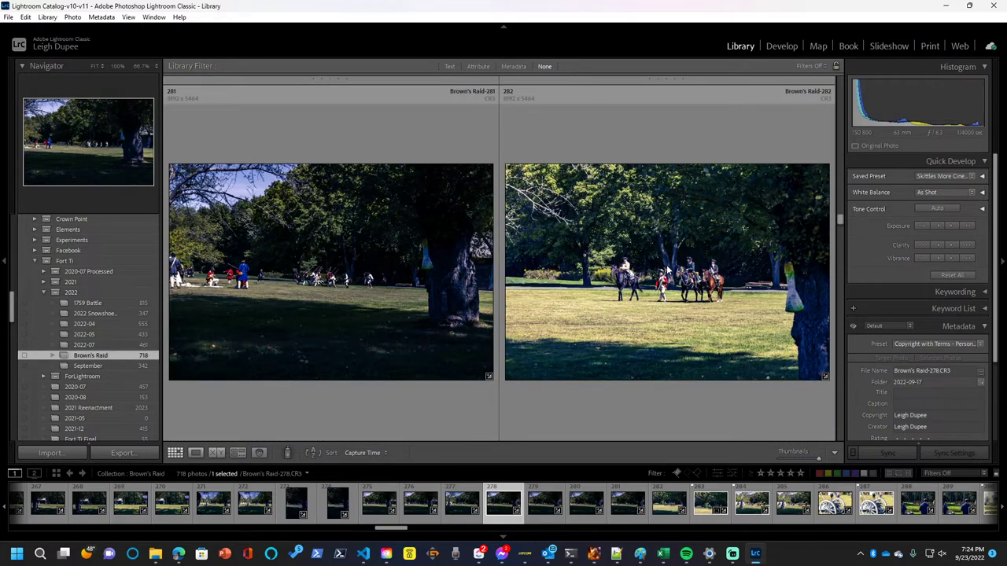
pyautogui.doubleClick(667, 269)
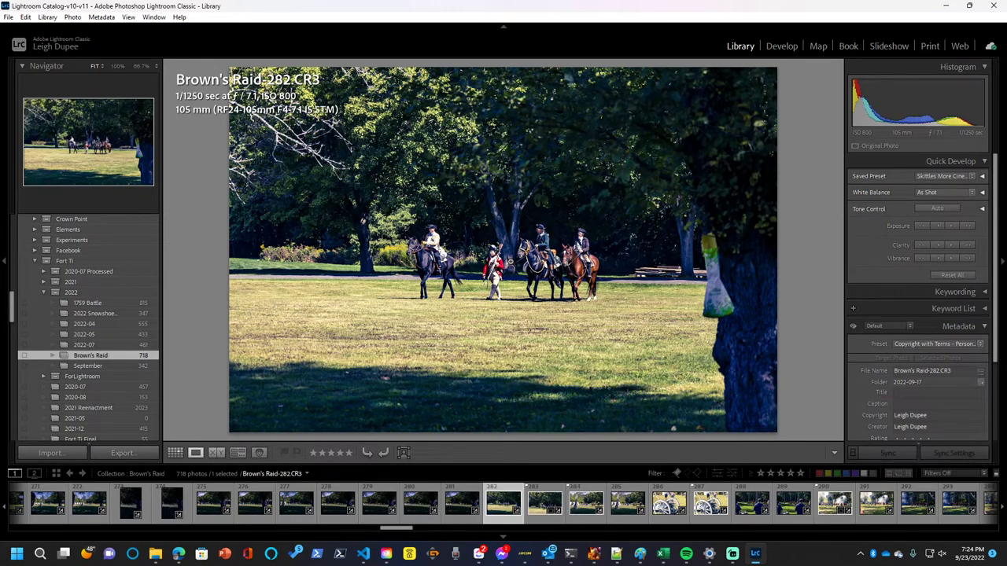
# - Zoom 282 to 66.7% on the redcoat and horses, back to Fit, then advance to 283
pyautogui.click(509, 261)
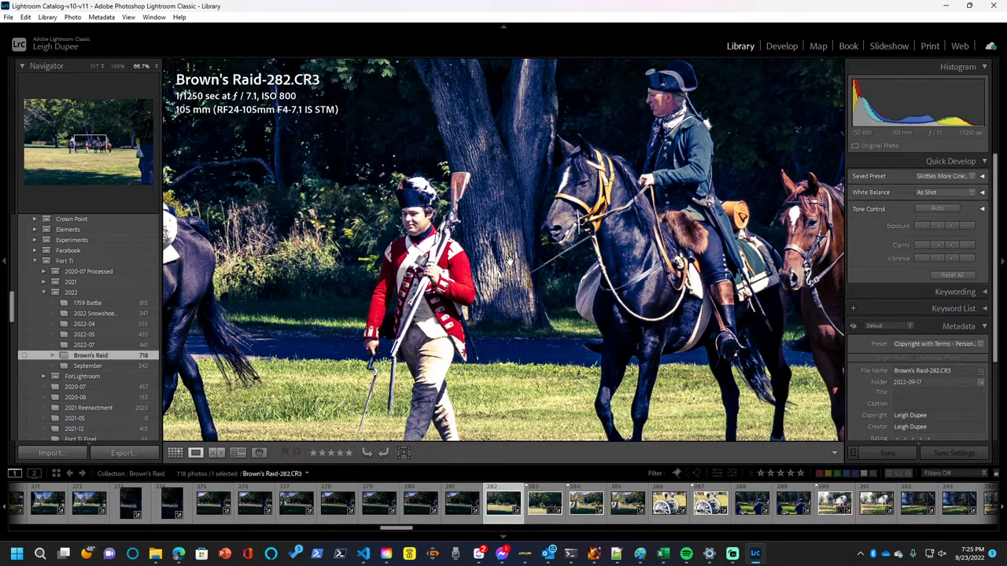
pyautogui.click(487, 282)
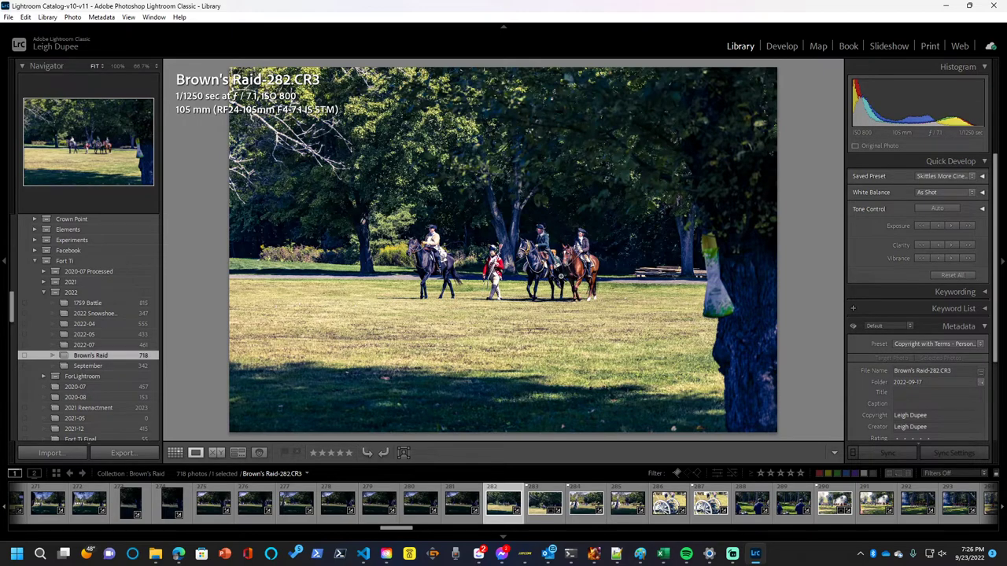
pyautogui.press('Right')
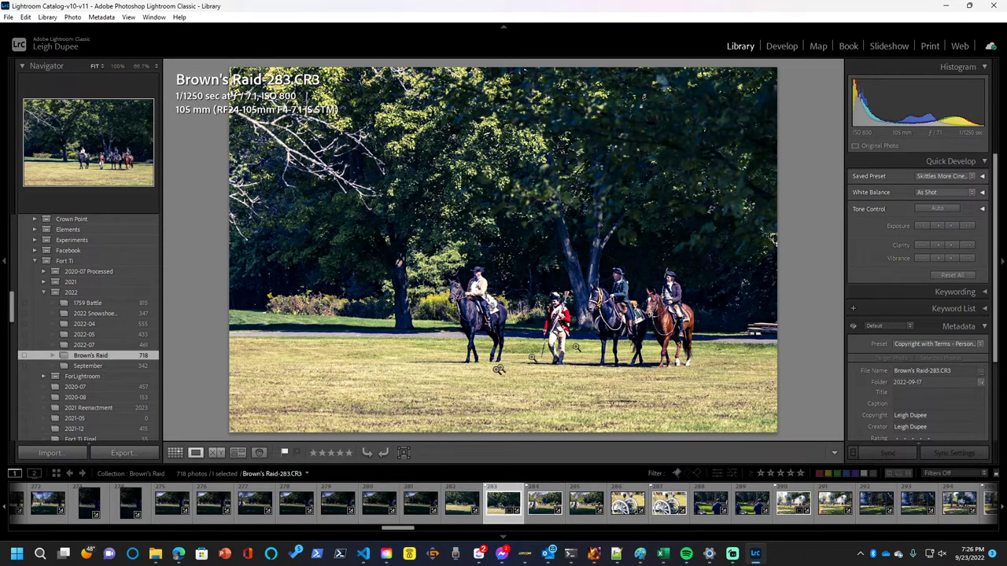
# - Return to the two-per-row grid and scroll back and forth through volley photos 297–302
pyautogui.click(175, 454)
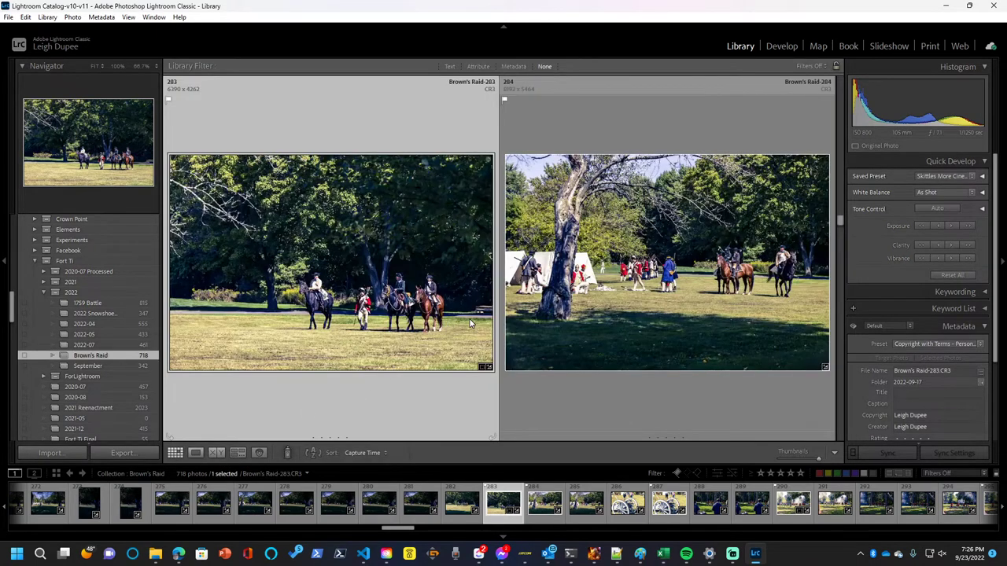
pyautogui.scroll(-2, 470, 323)
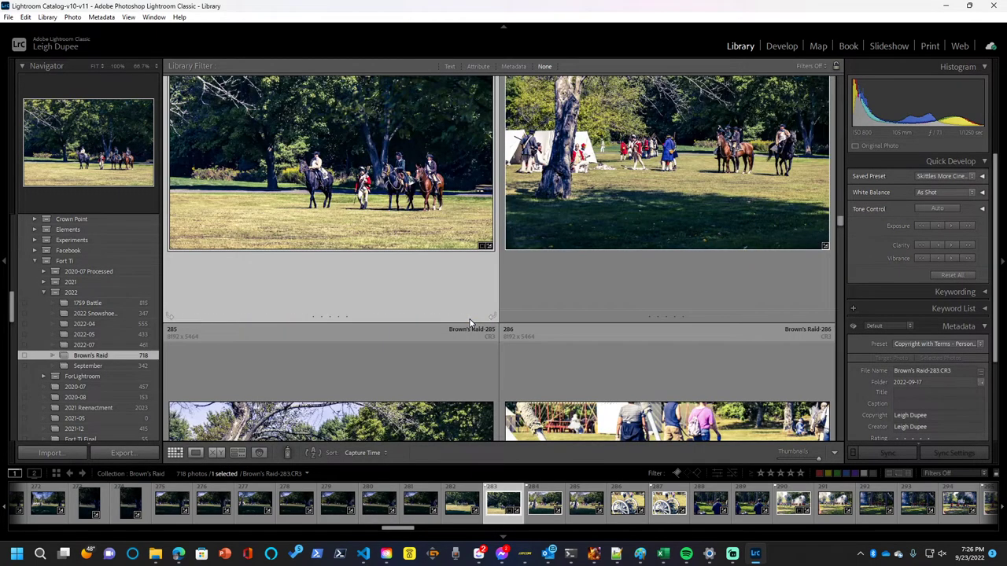
pyautogui.scroll(-4, 469, 323)
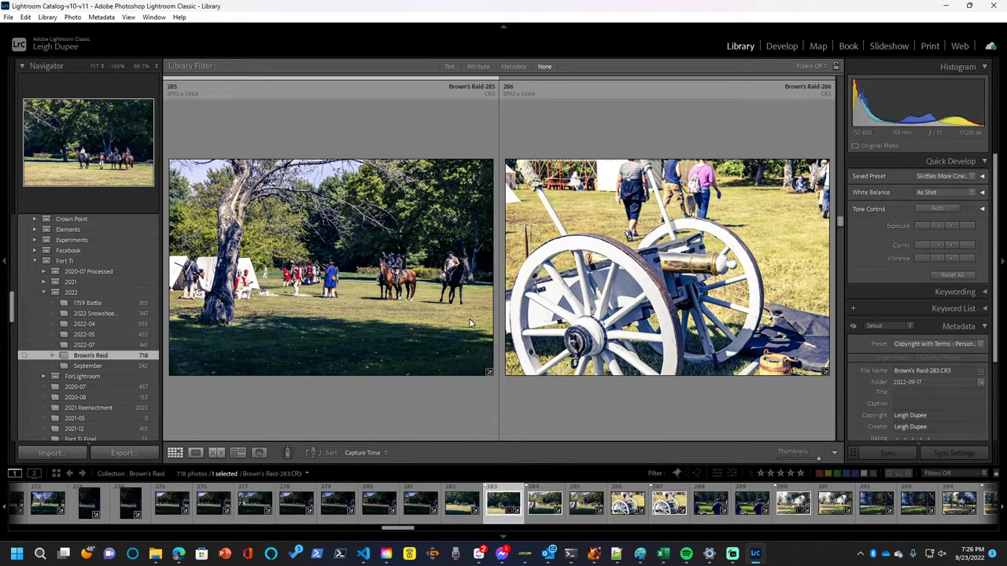
pyautogui.scroll(-2, 470, 323)
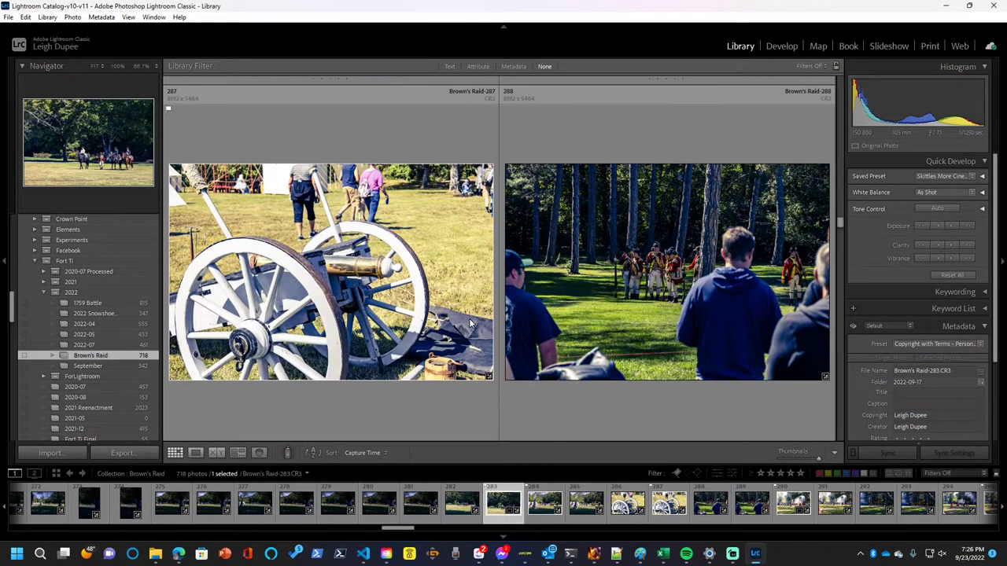
pyautogui.scroll(2, 470, 323)
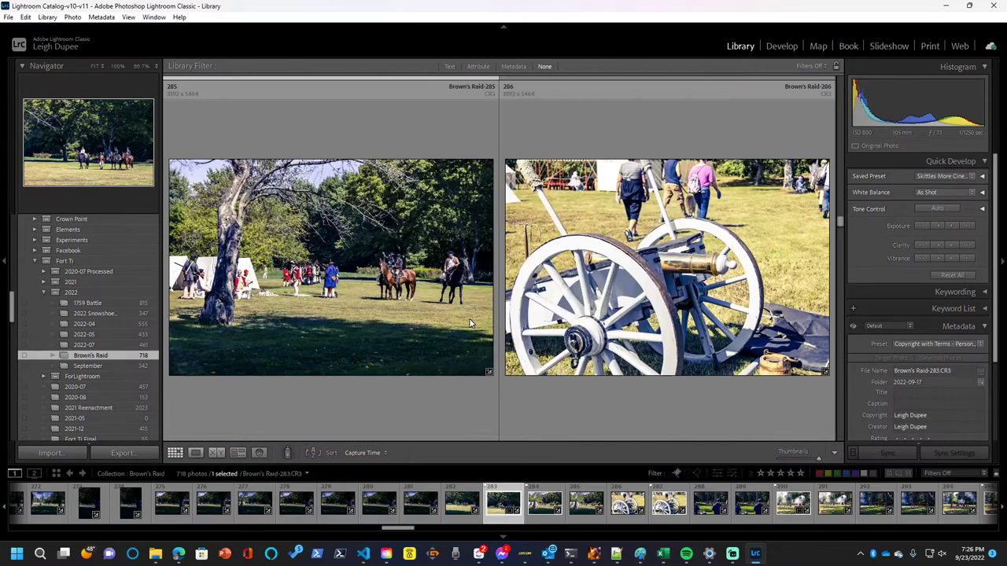
pyautogui.scroll(-1, 470, 323)
pyautogui.scroll(-1, 470, 322)
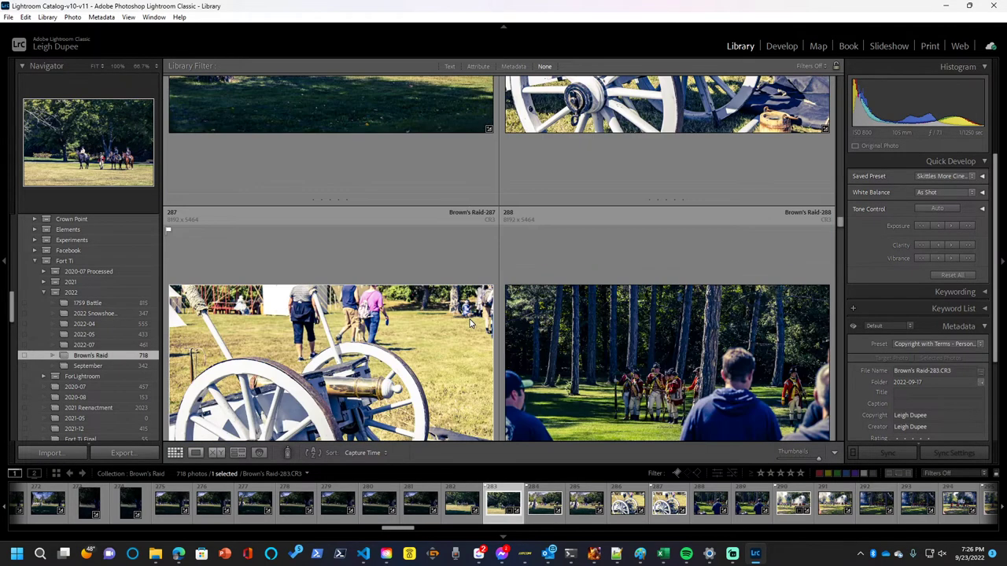
pyautogui.scroll(-1, 470, 323)
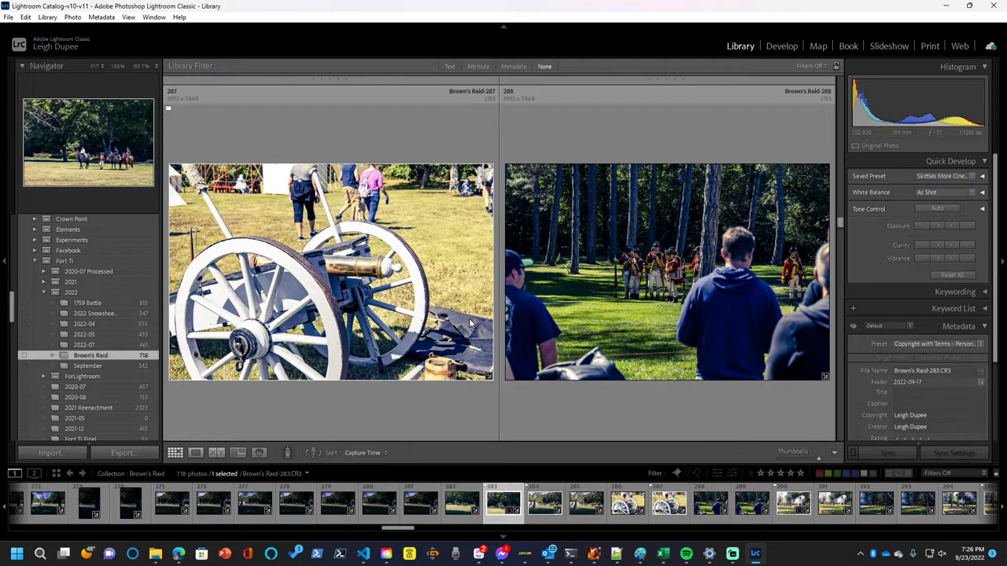
pyautogui.scroll(-1, 471, 323)
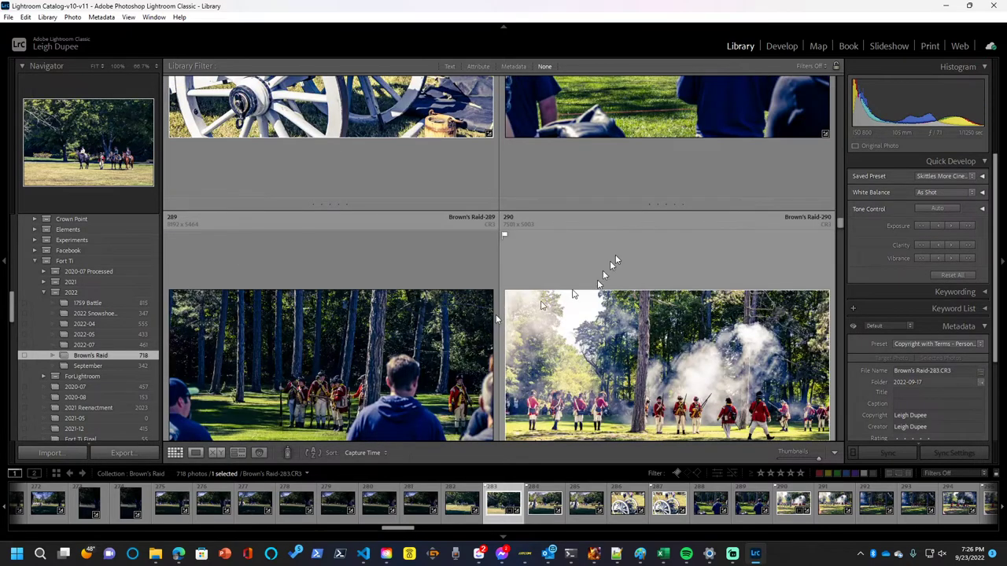
pyautogui.scroll(-3, 417, 368)
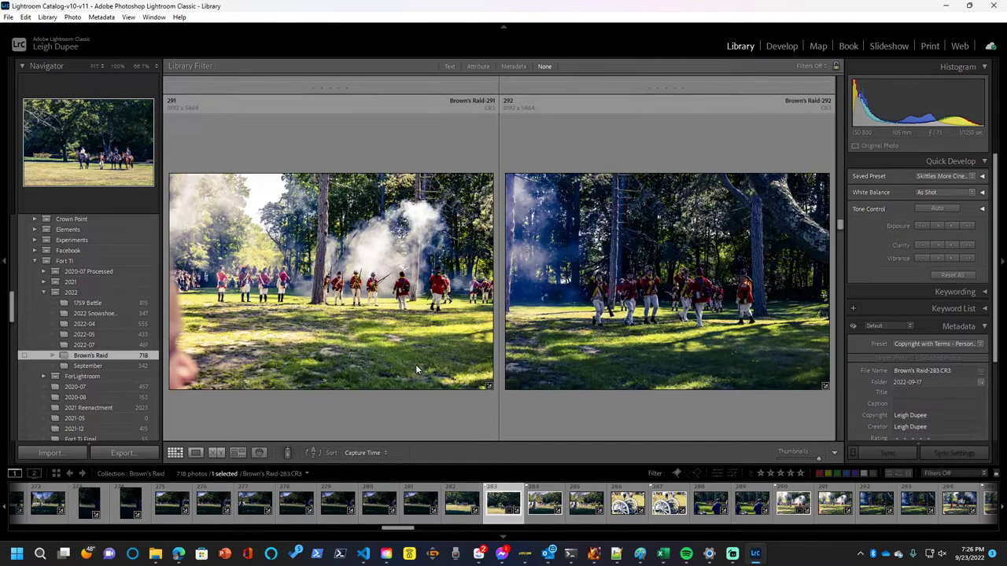
pyautogui.scroll(1, 415, 364)
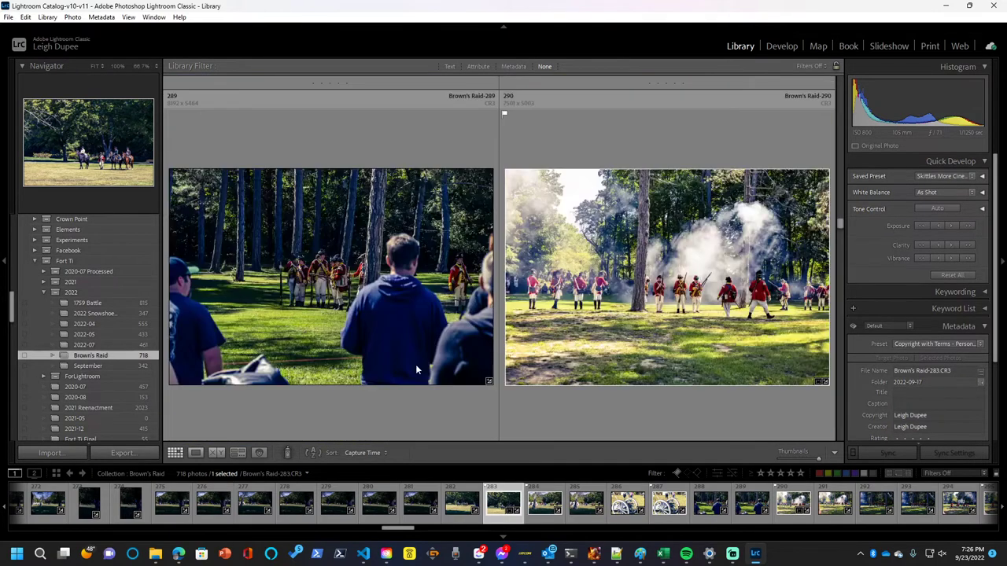
pyautogui.scroll(-3, 415, 364)
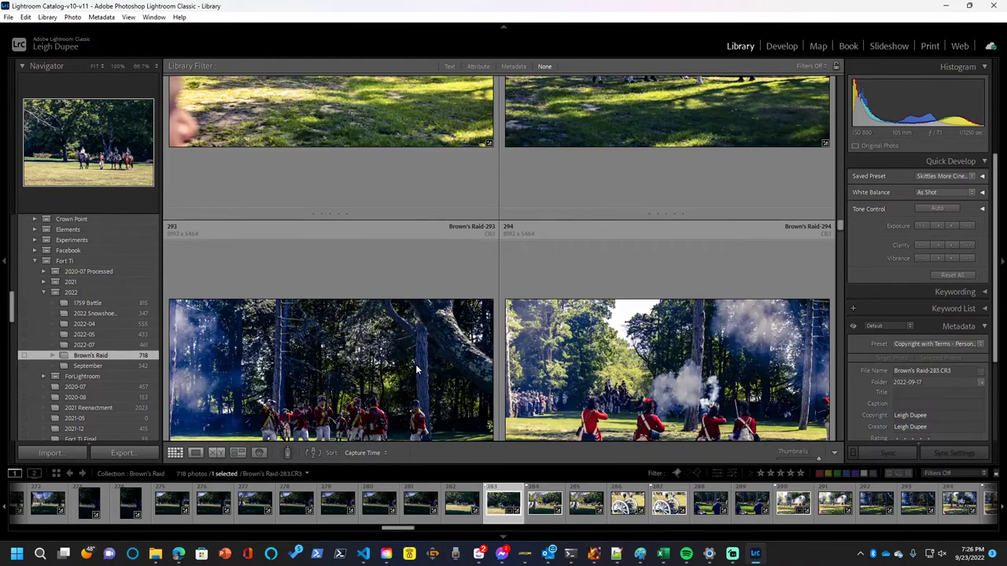
pyautogui.scroll(-1, 415, 364)
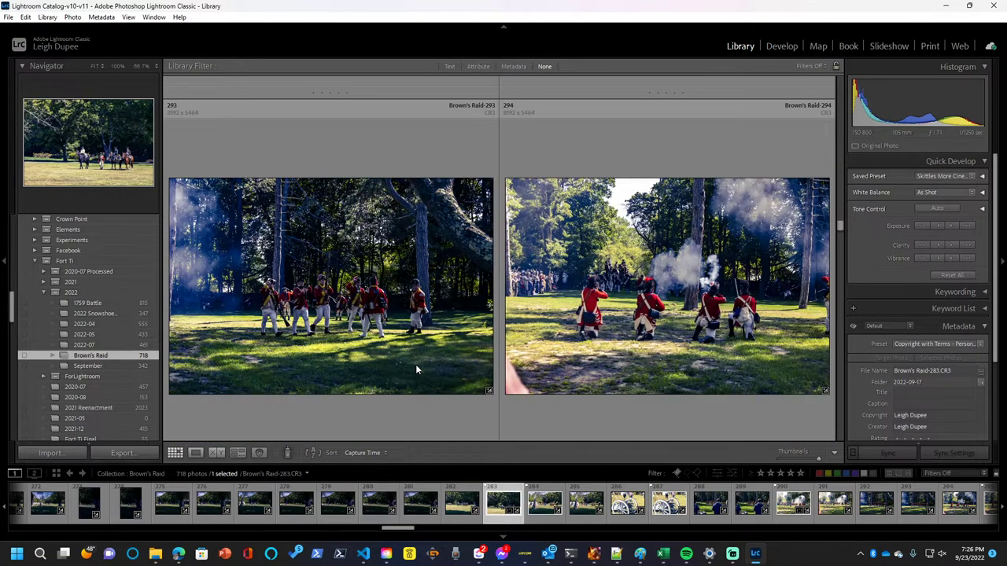
pyautogui.scroll(-1, 658, 312)
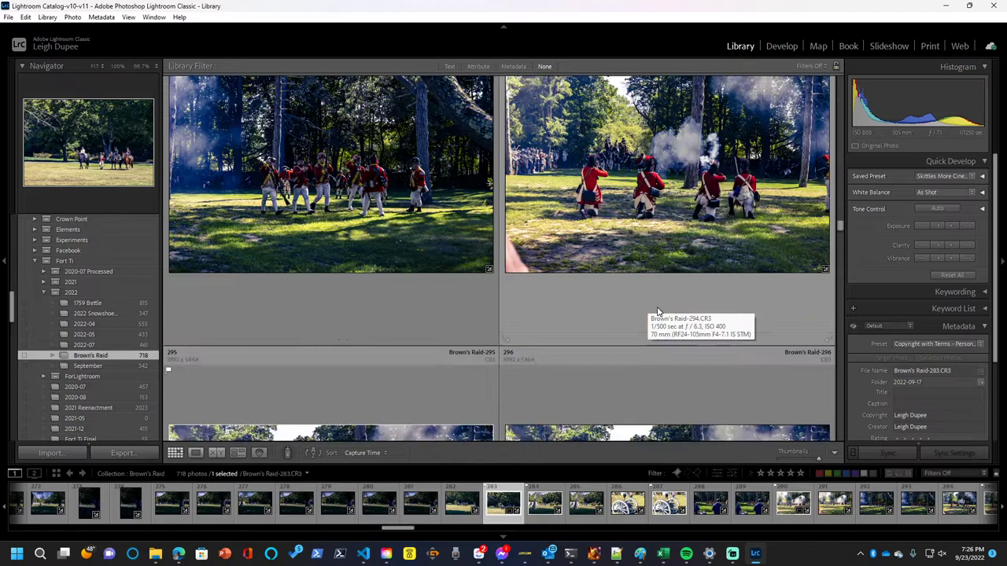
pyautogui.scroll(-2, 658, 311)
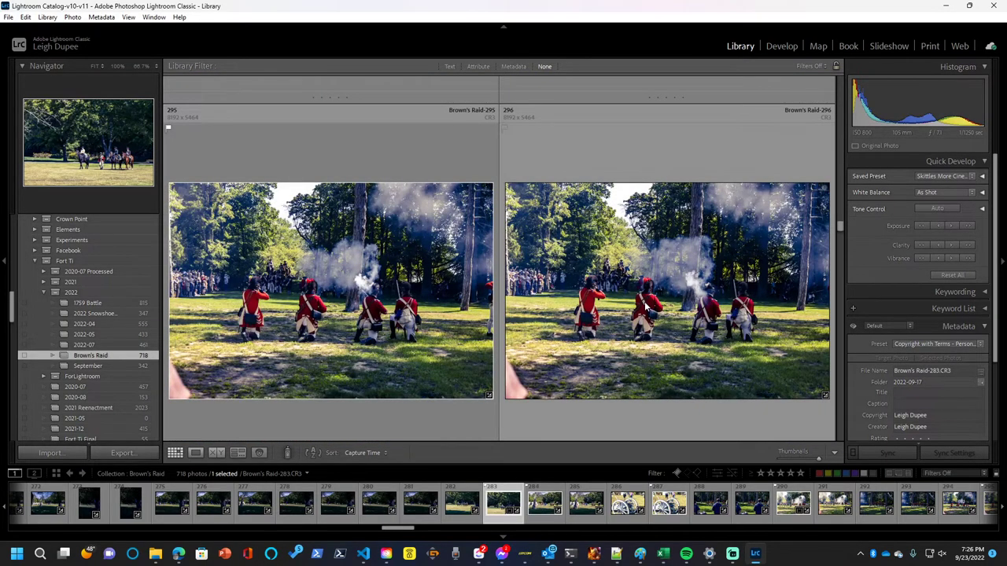
pyautogui.scroll(2, 645, 306)
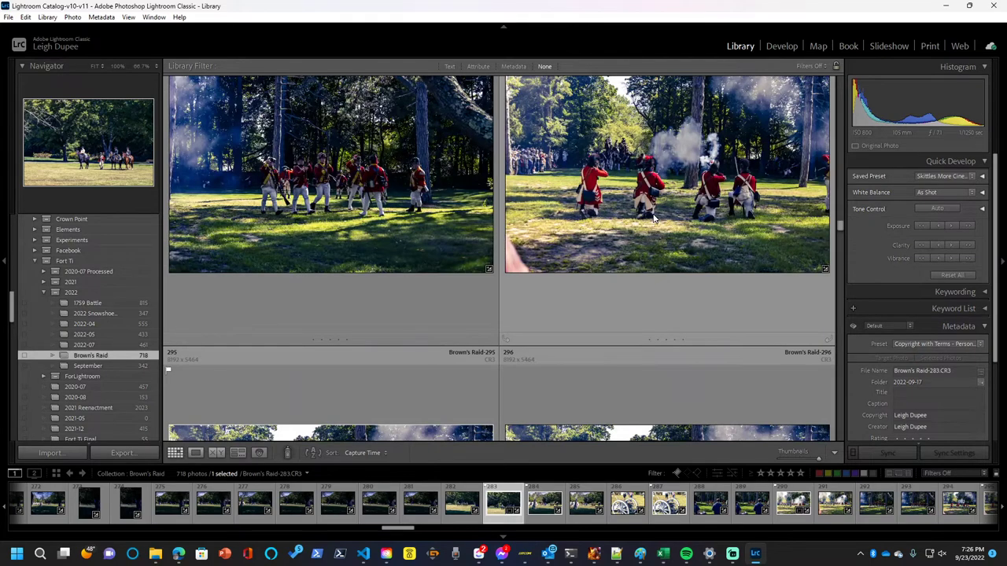
pyautogui.scroll(-2, 645, 228)
pyautogui.scroll(-1, 617, 317)
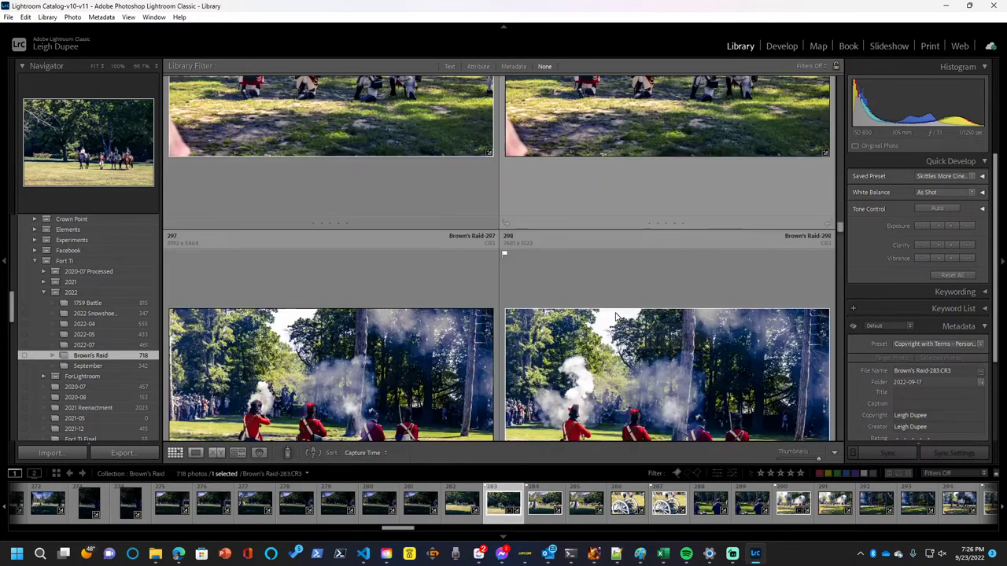
pyautogui.scroll(-1, 372, 323)
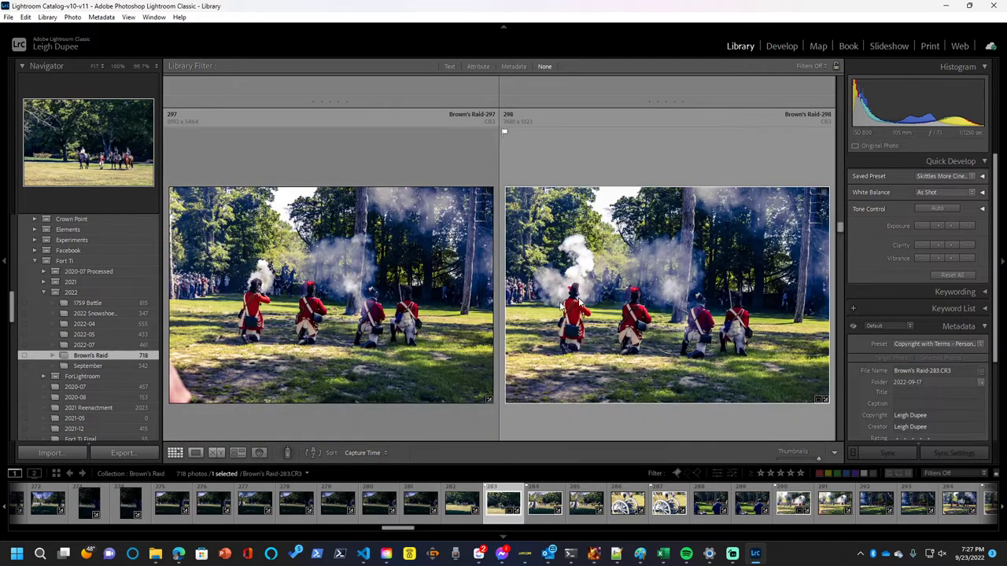
pyautogui.scroll(1, 512, 297)
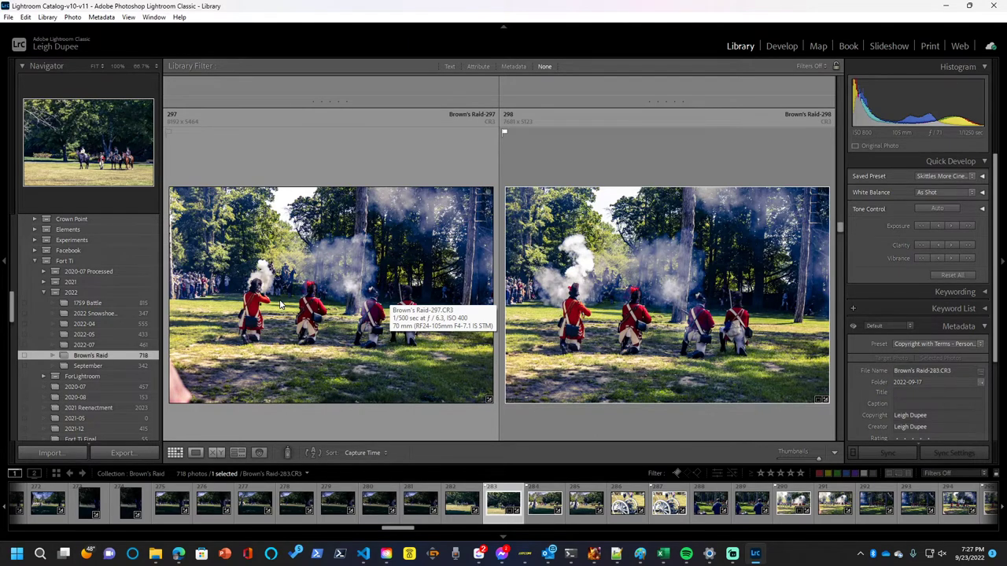
pyautogui.scroll(-5, 279, 304)
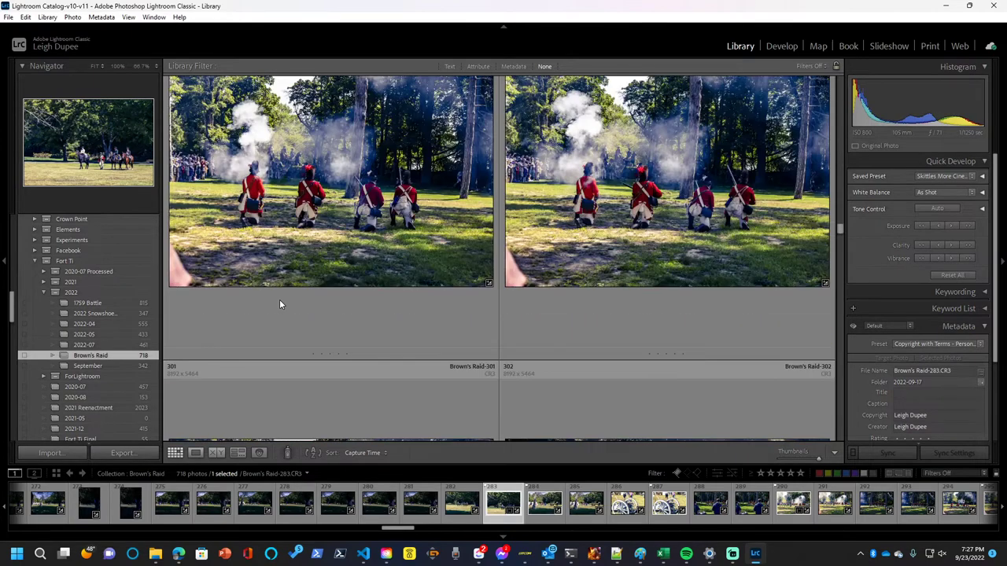
pyautogui.scroll(-3, 280, 305)
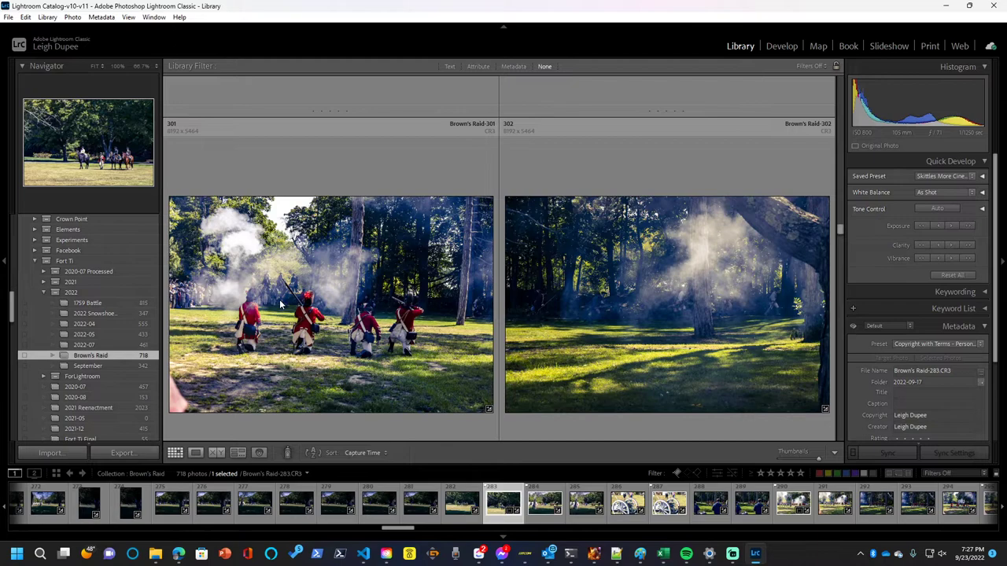
pyautogui.scroll(4, 280, 304)
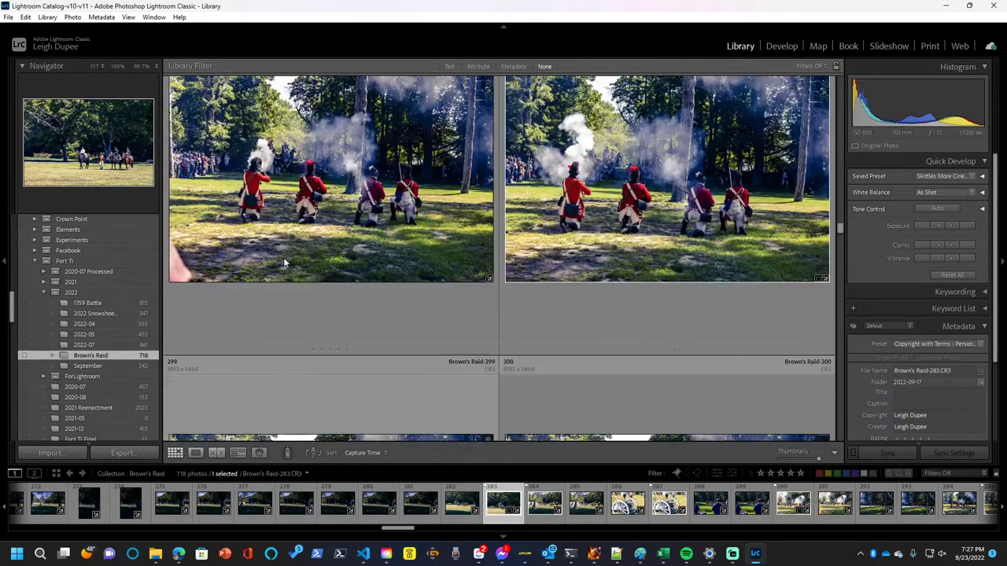
pyautogui.scroll(1, 284, 257)
# - Flag Brown's Raid-297 as a pick, then scroll down through the frames to 311/312
pyautogui.click(284, 259)
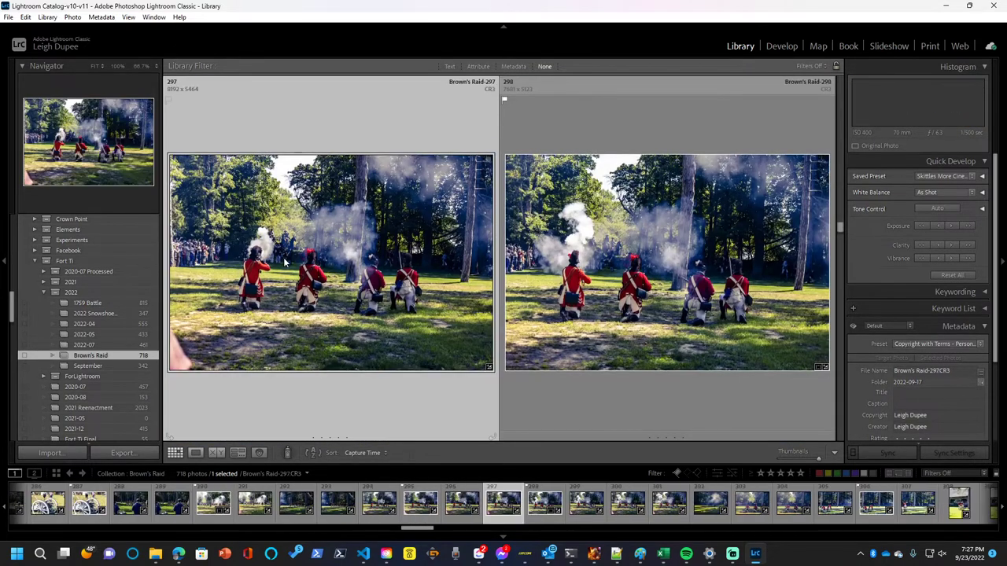
pyautogui.press('p')
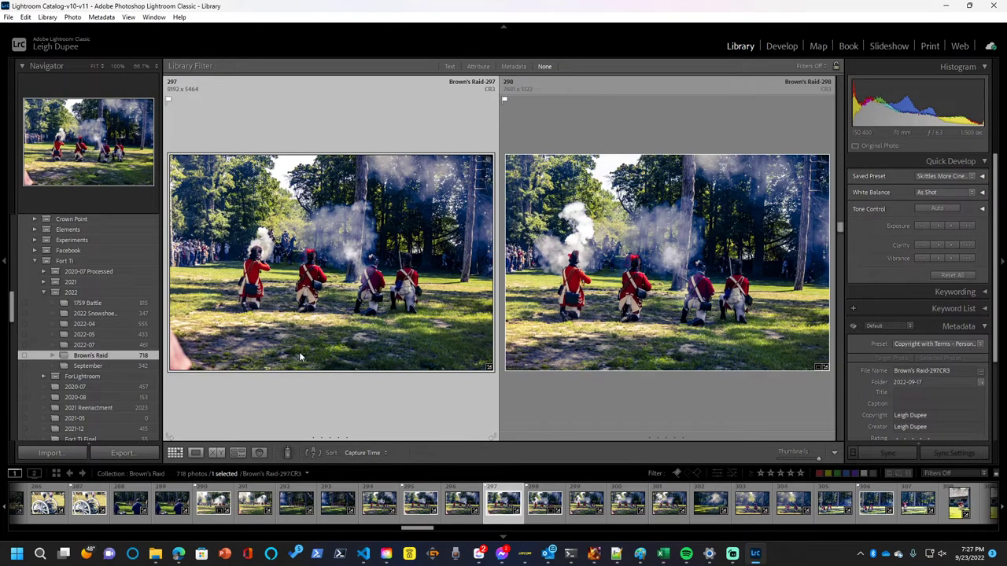
pyautogui.scroll(-3, 299, 356)
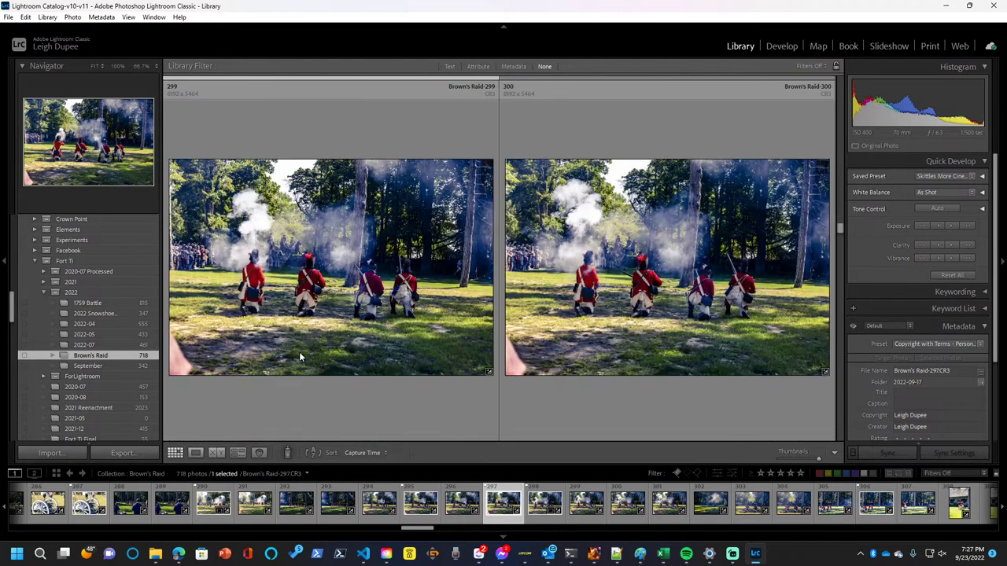
pyautogui.scroll(-2, 299, 355)
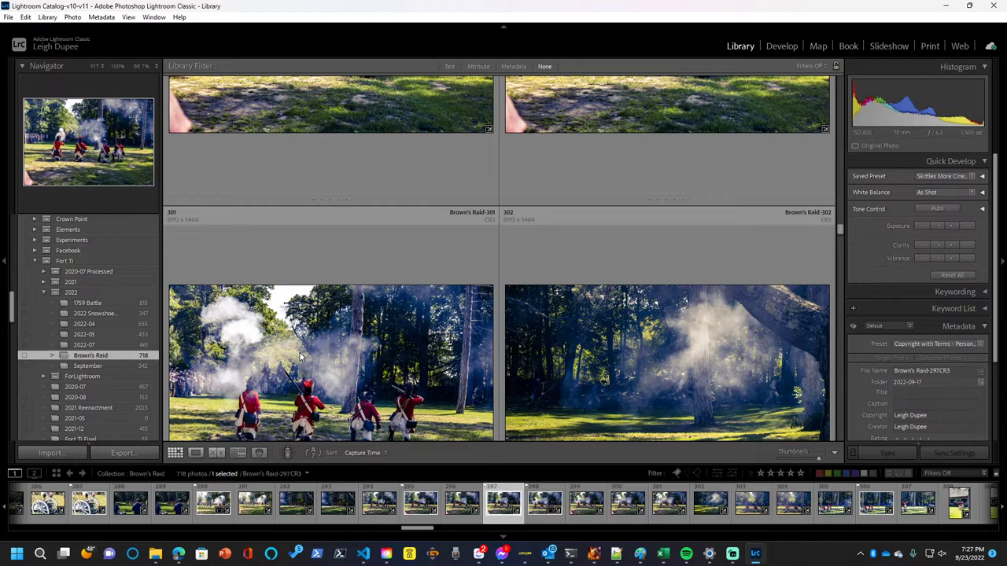
pyautogui.scroll(-3, 409, 318)
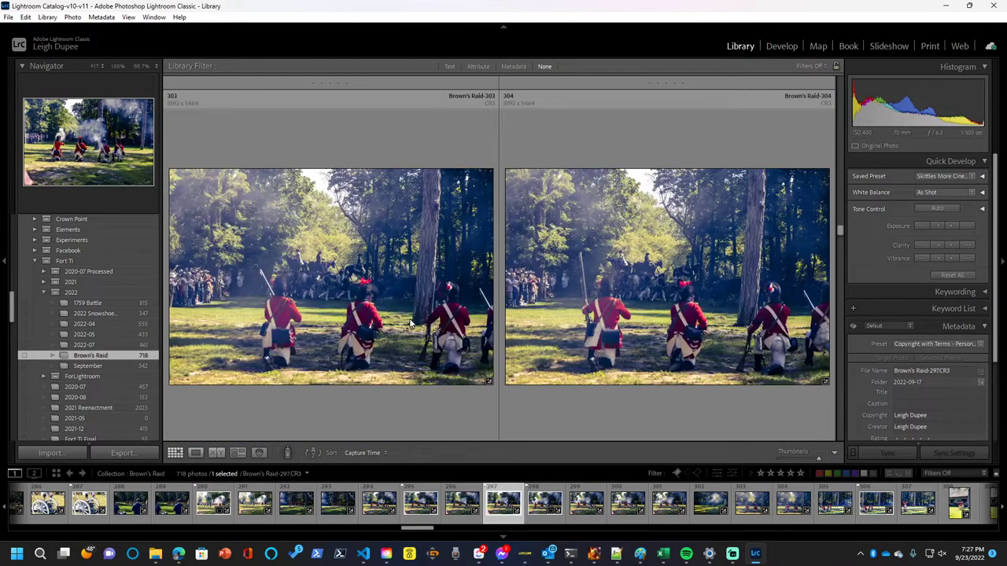
pyautogui.scroll(-3, 410, 323)
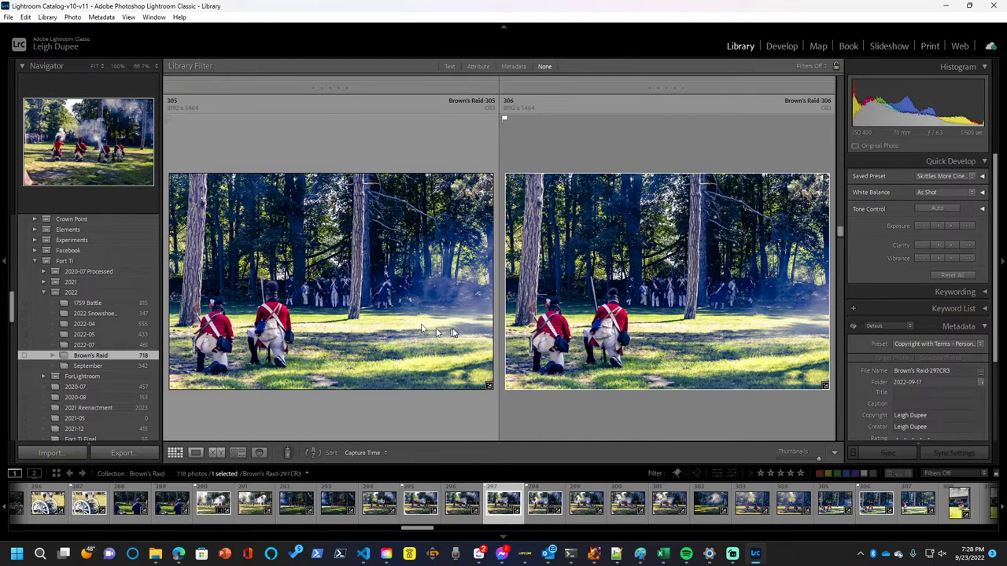
pyautogui.scroll(-3, 454, 331)
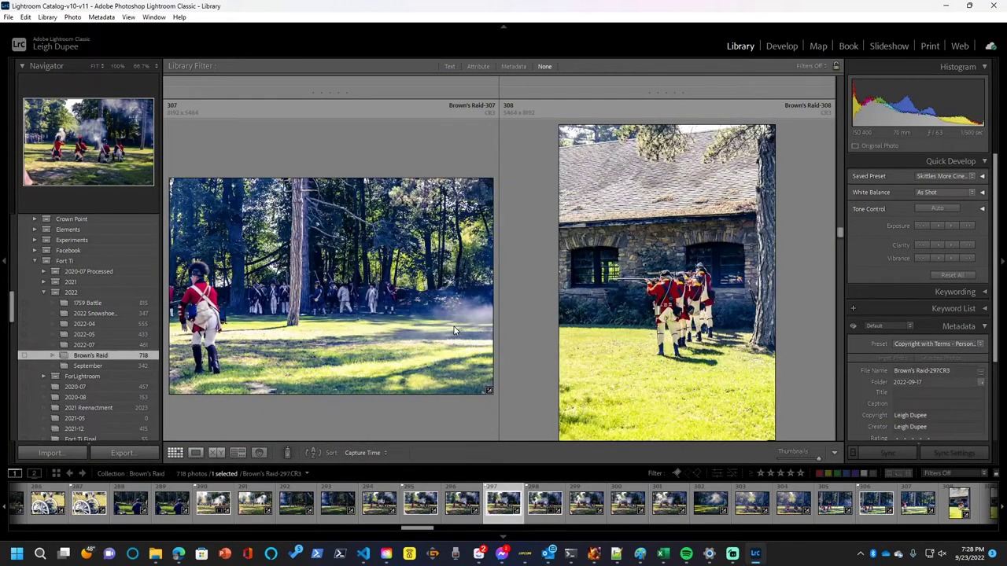
pyautogui.scroll(-3, 701, 290)
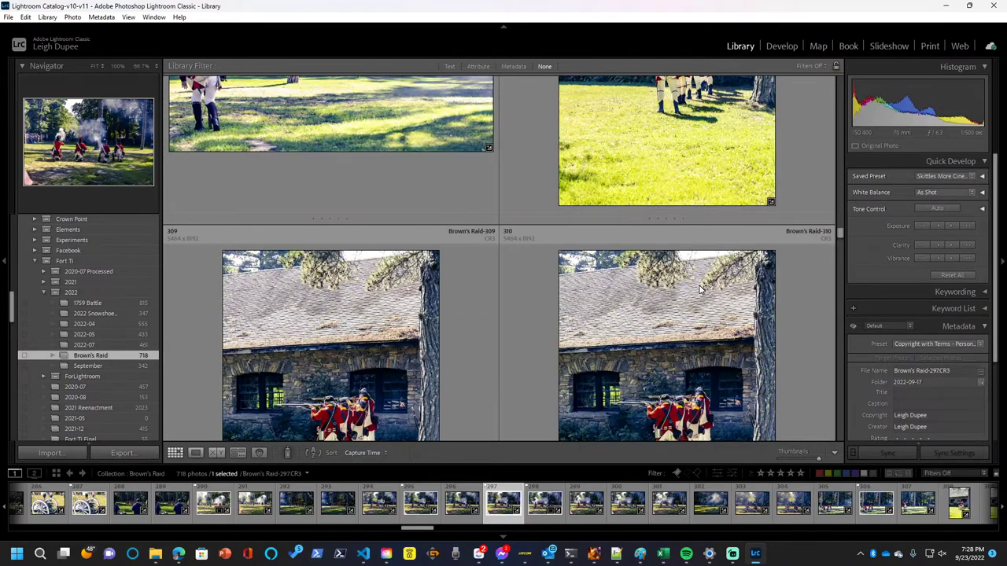
pyautogui.scroll(-3, 700, 290)
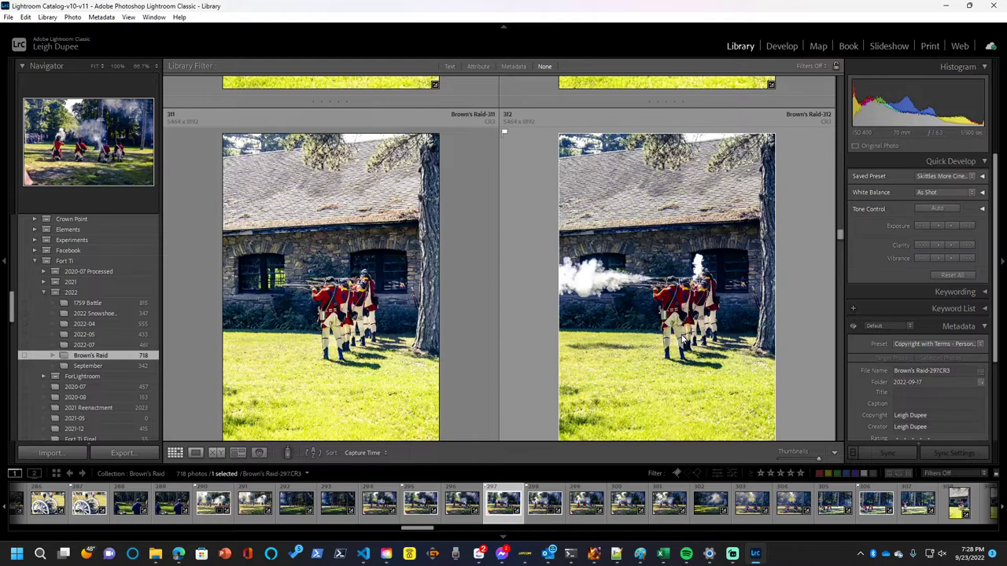
pyautogui.scroll(-1, 686, 319)
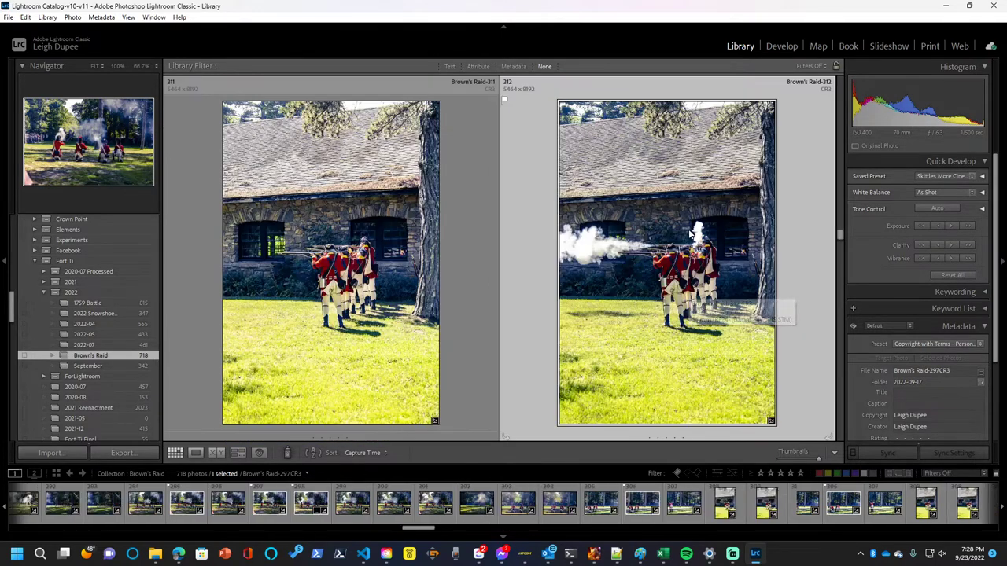
# - Zoom Brown's Raid-312 to 100% and pan across the musket smoke, then return to the 311/312 grid
pyautogui.doubleClick(689, 233)
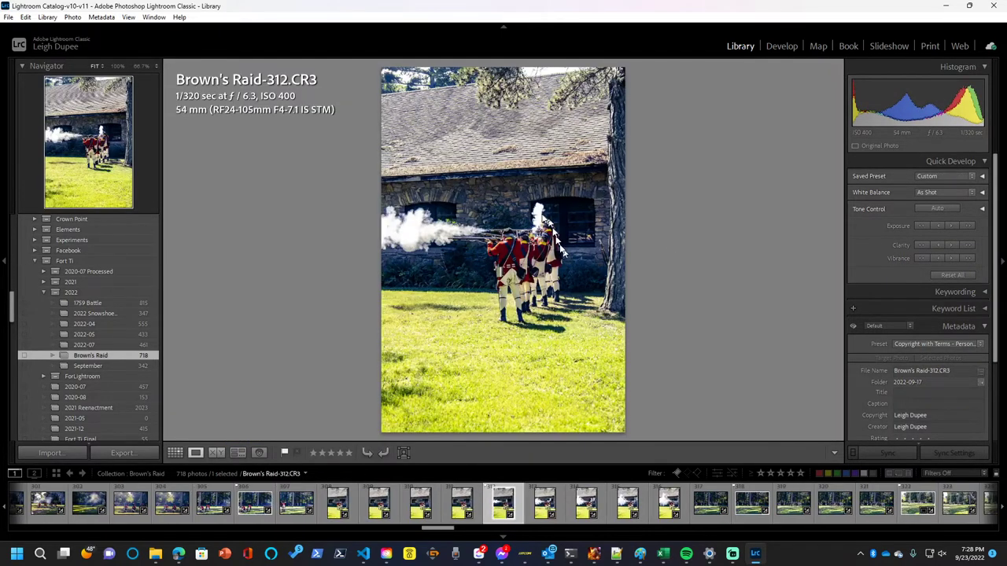
pyautogui.click(551, 225)
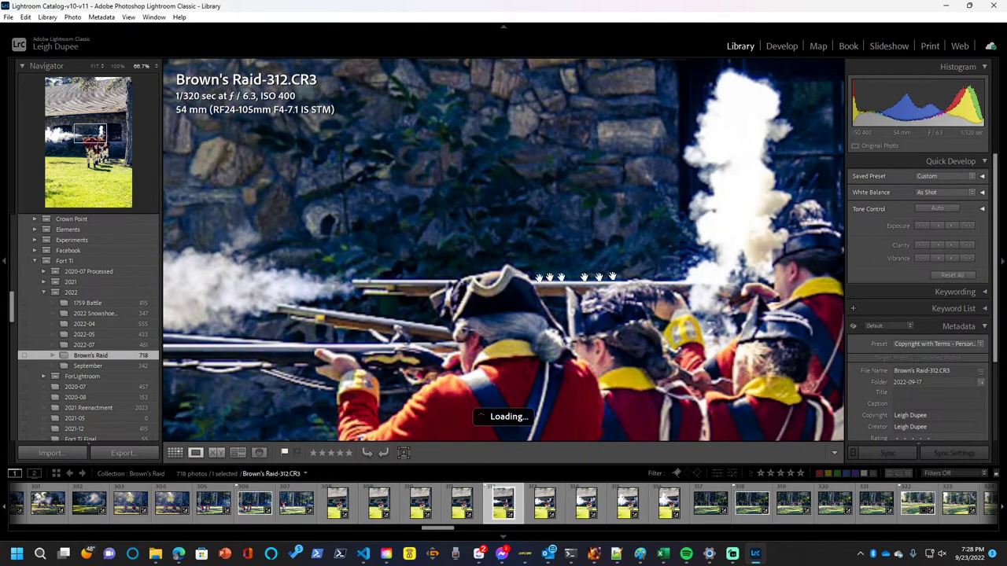
pyautogui.moveTo(538, 277); pyautogui.dragTo(502, 261)
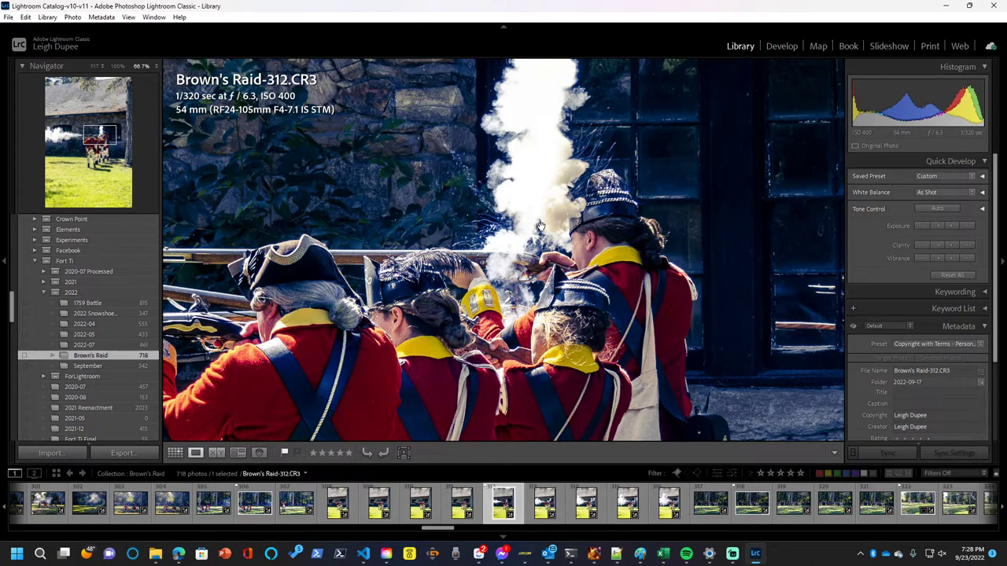
pyautogui.press('c')
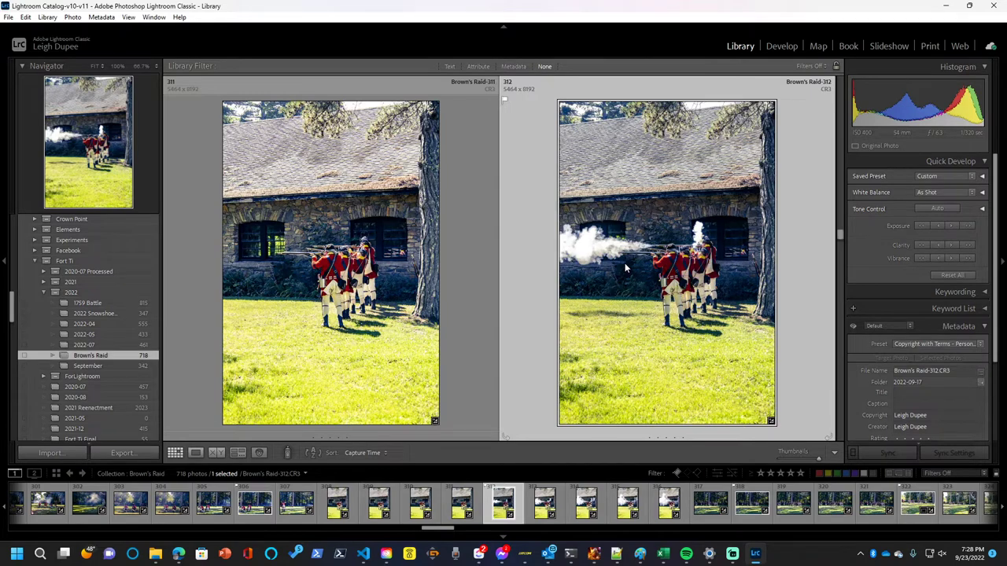
# - Scroll past frames 313–317, select Brown's Raid-318, and continue down to the 321/322 row
pyautogui.scroll(-3, 625, 268)
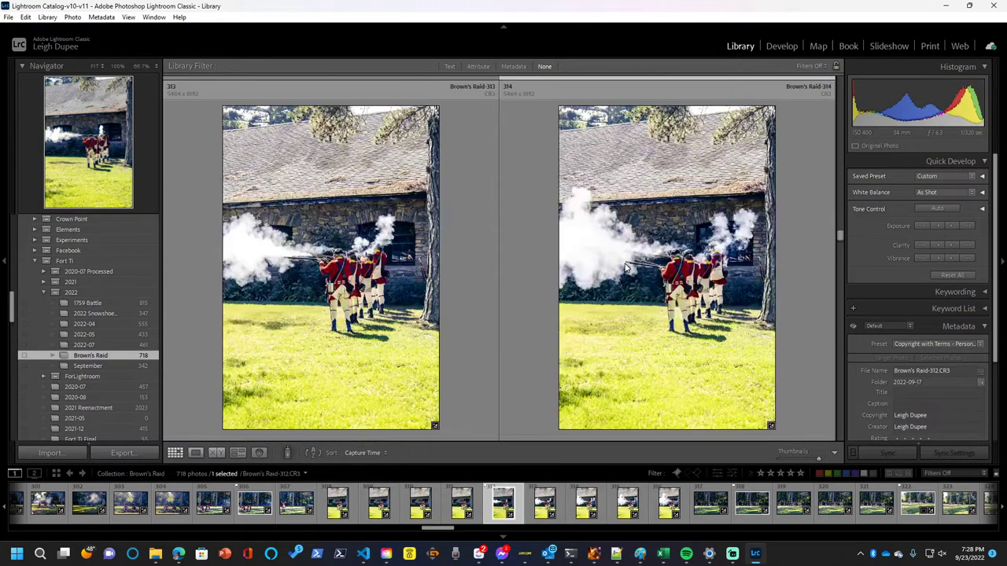
pyautogui.scroll(-3, 624, 268)
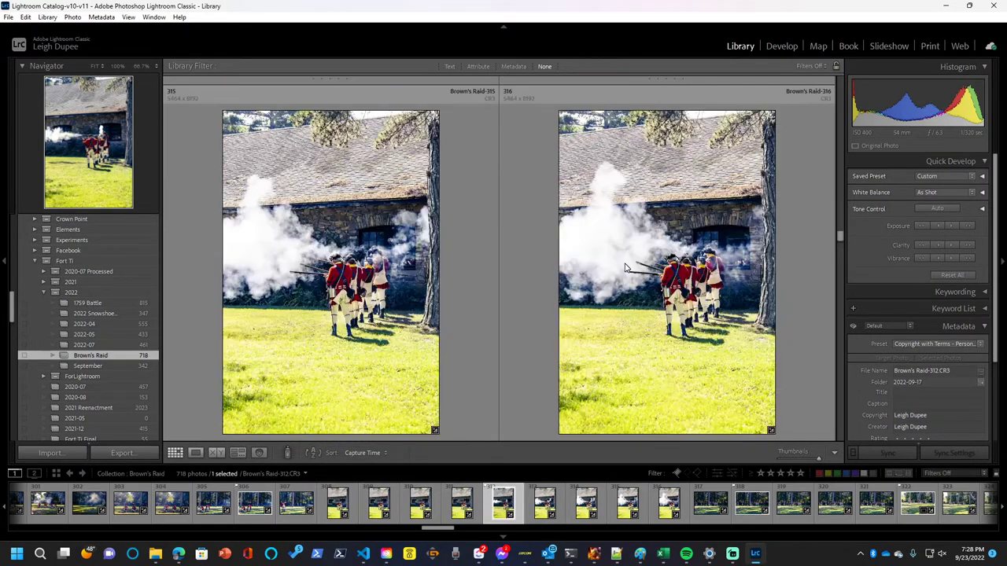
pyautogui.scroll(-3, 625, 267)
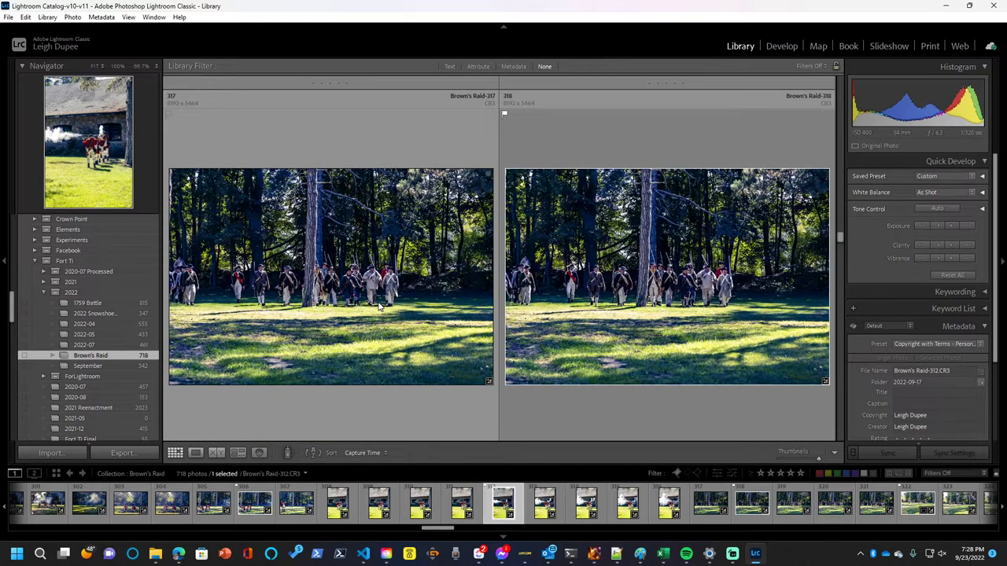
pyautogui.click(610, 289)
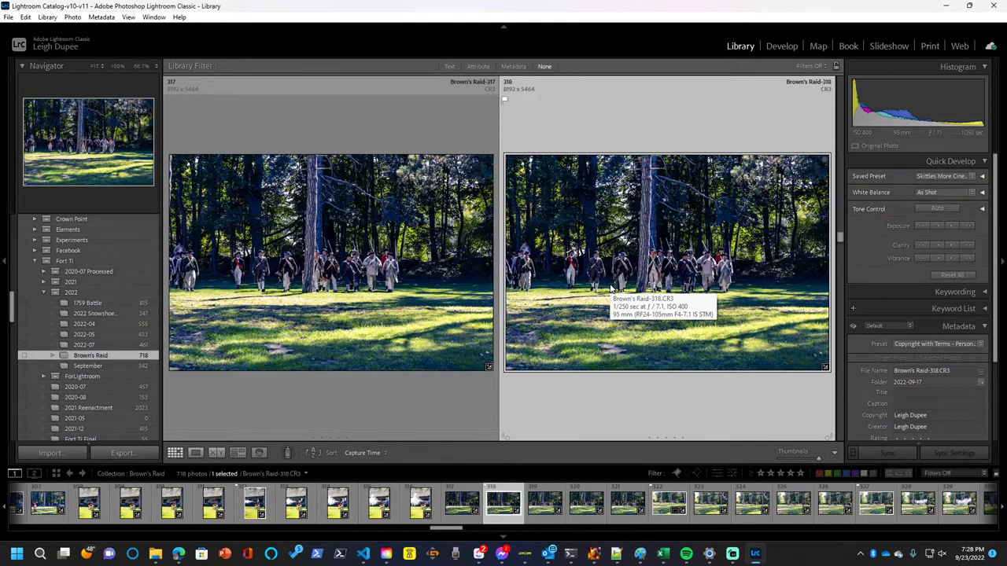
pyautogui.scroll(-3, 610, 288)
pyautogui.scroll(-2, 610, 289)
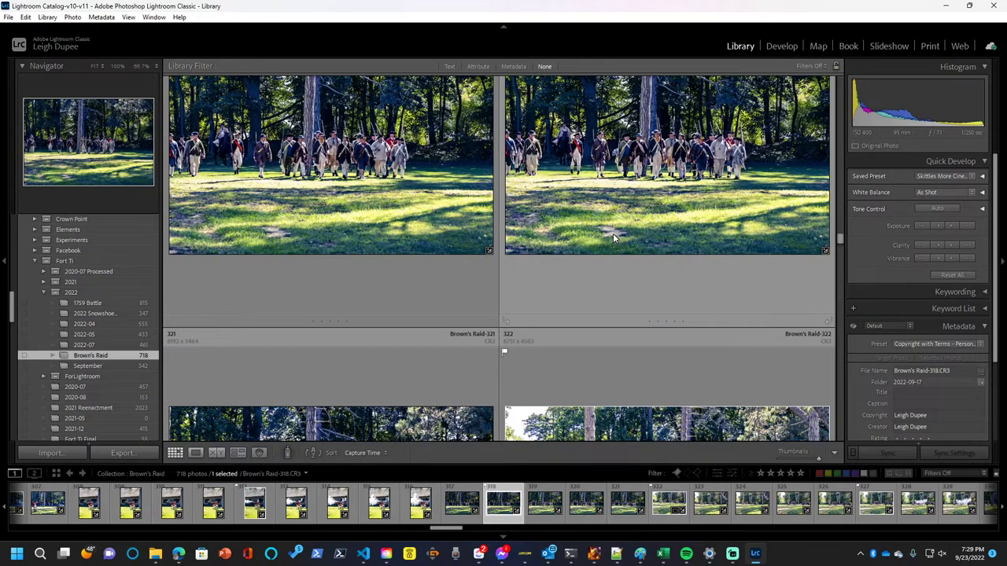
pyautogui.scroll(-3, 613, 238)
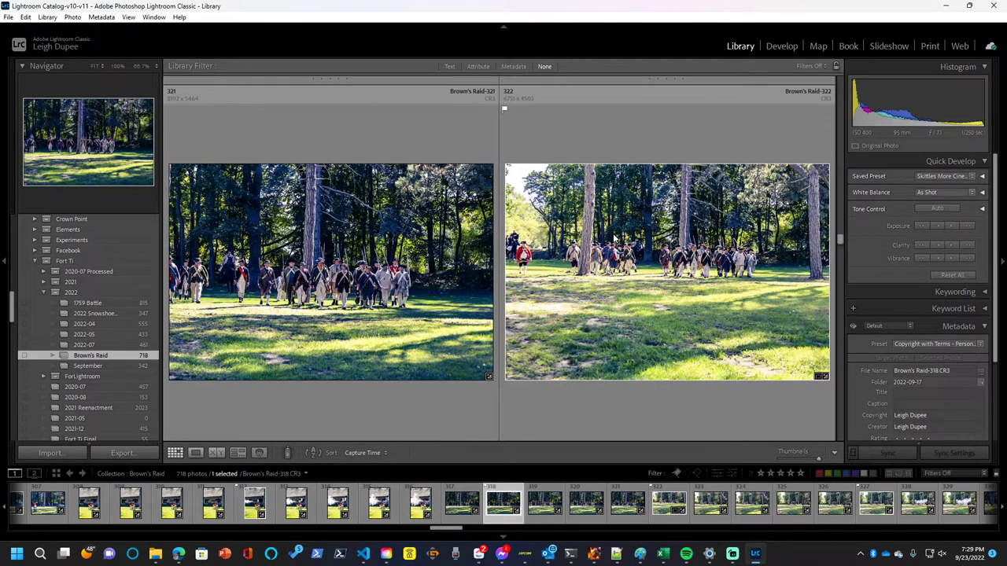
# - Select Brown's Raid-321, zoom in close, and flag it as a pick
pyautogui.click(333, 285)
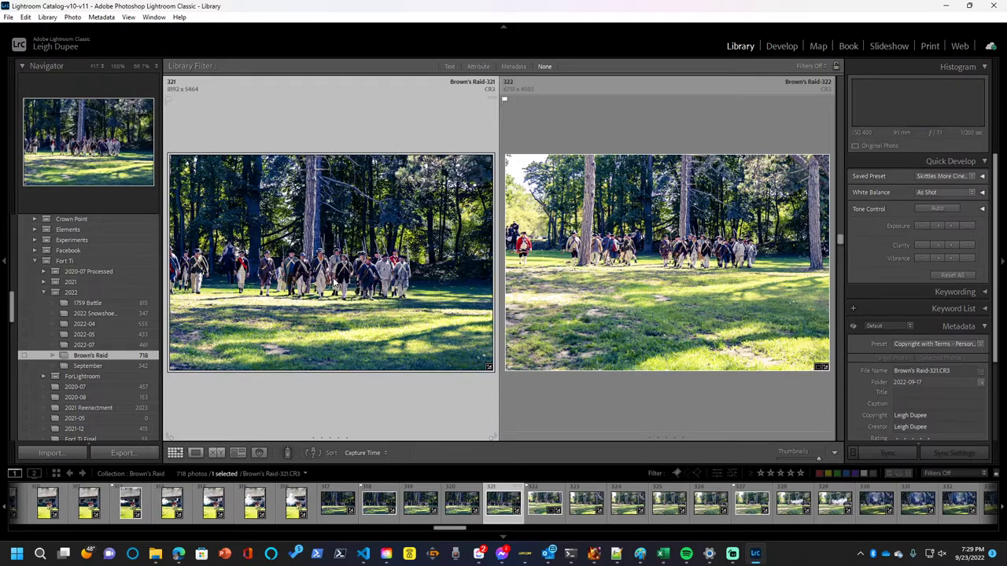
pyautogui.press('z')
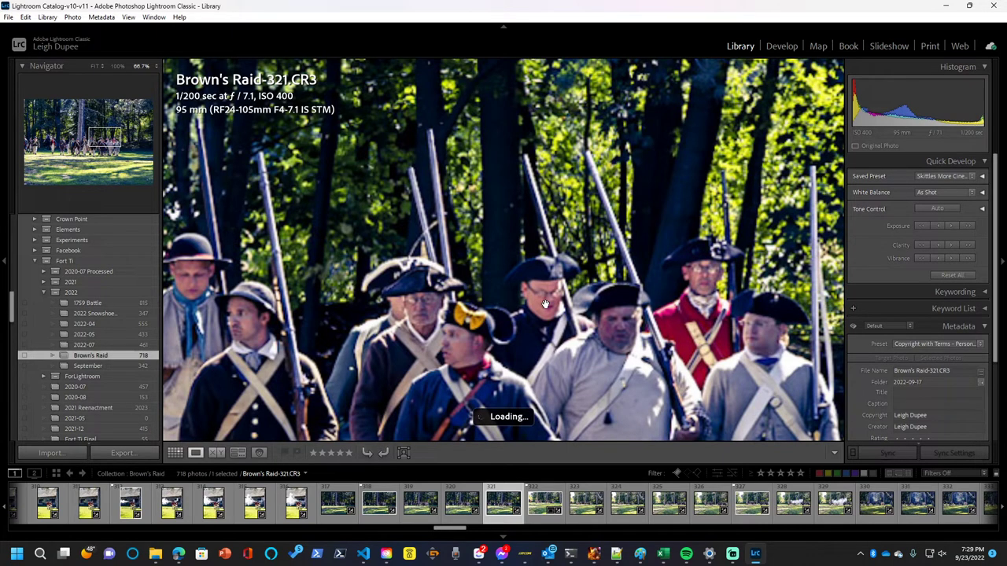
pyautogui.press('p')
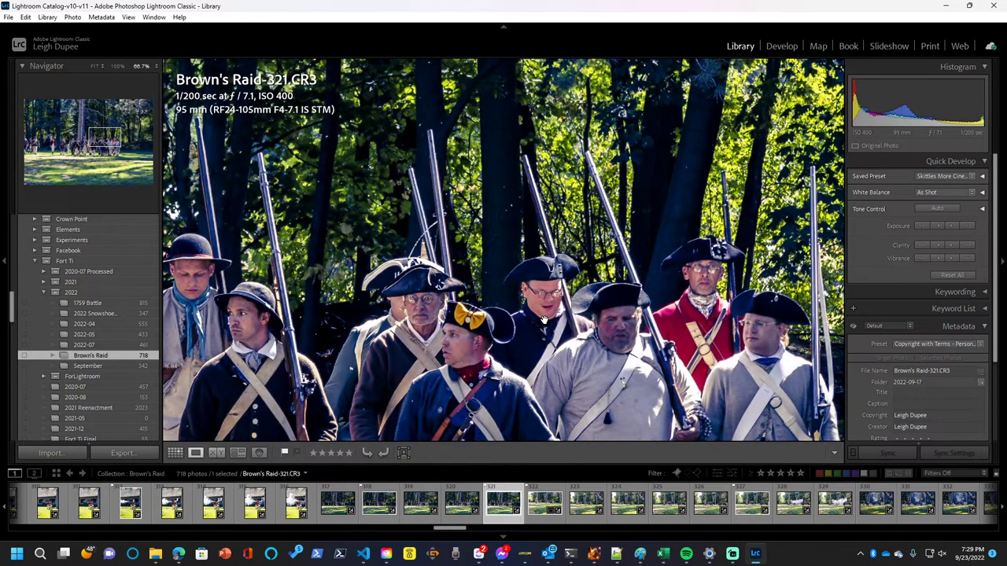
# - Pan across the marching column's faces, then return to the 321/322 grid
pyautogui.moveTo(545, 317); pyautogui.dragTo(715, 205)
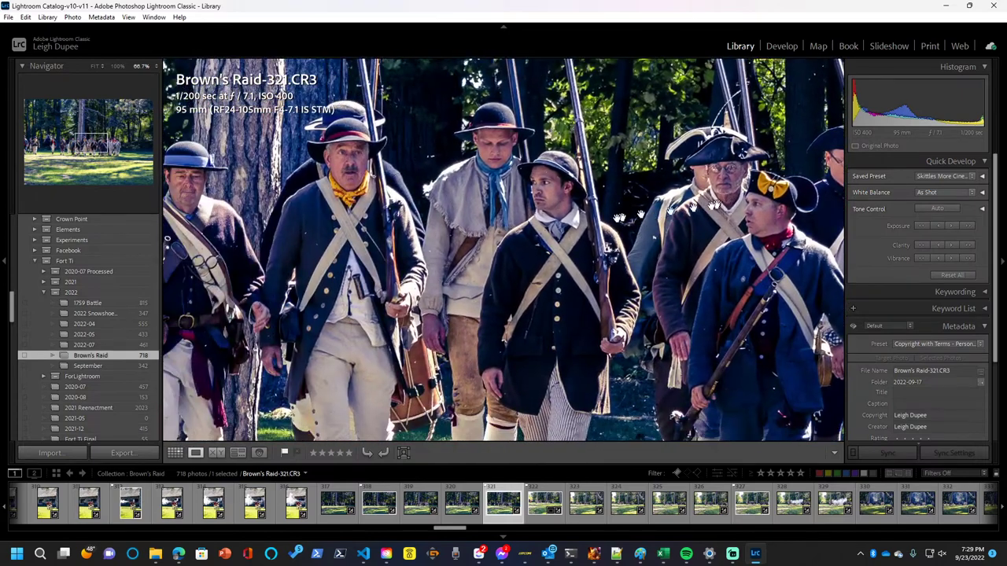
pyautogui.moveTo(570, 227); pyautogui.dragTo(763, 186)
pyautogui.moveTo(649, 246); pyautogui.dragTo(743, 272)
pyautogui.moveTo(653, 269); pyautogui.dragTo(460, 251)
pyautogui.moveTo(653, 236); pyautogui.dragTo(495, 236)
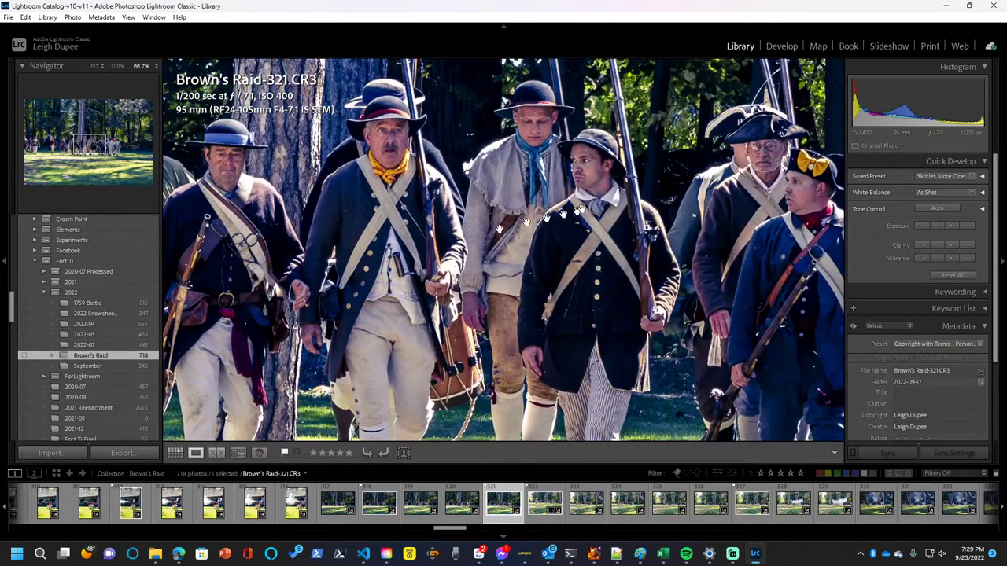
pyautogui.moveTo(681, 220); pyautogui.dragTo(490, 216)
pyautogui.press('c')
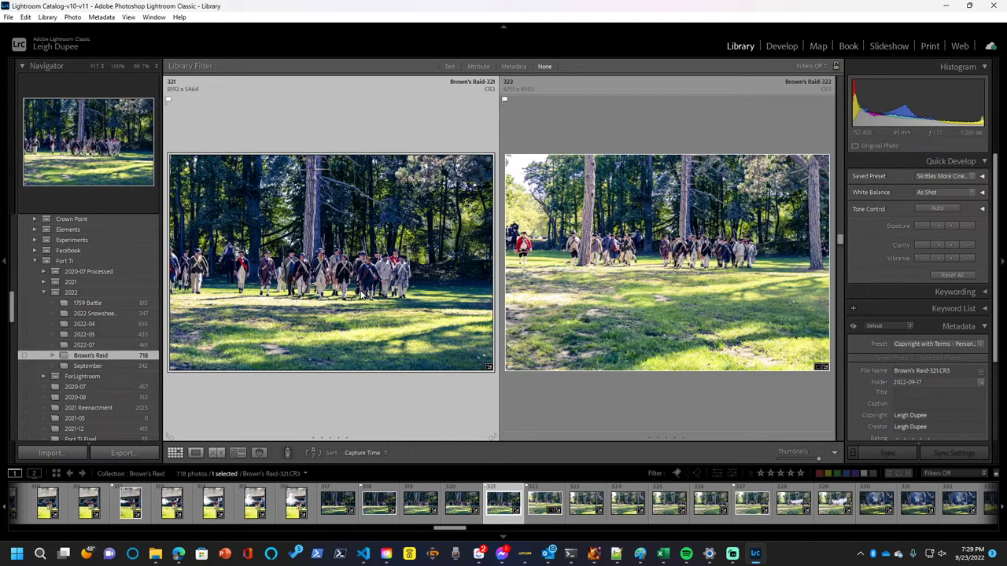
# - Scroll the grid from 321/322 down to 339/340 and select Brown's Raid-337
pyautogui.scroll(-5, 360, 292)
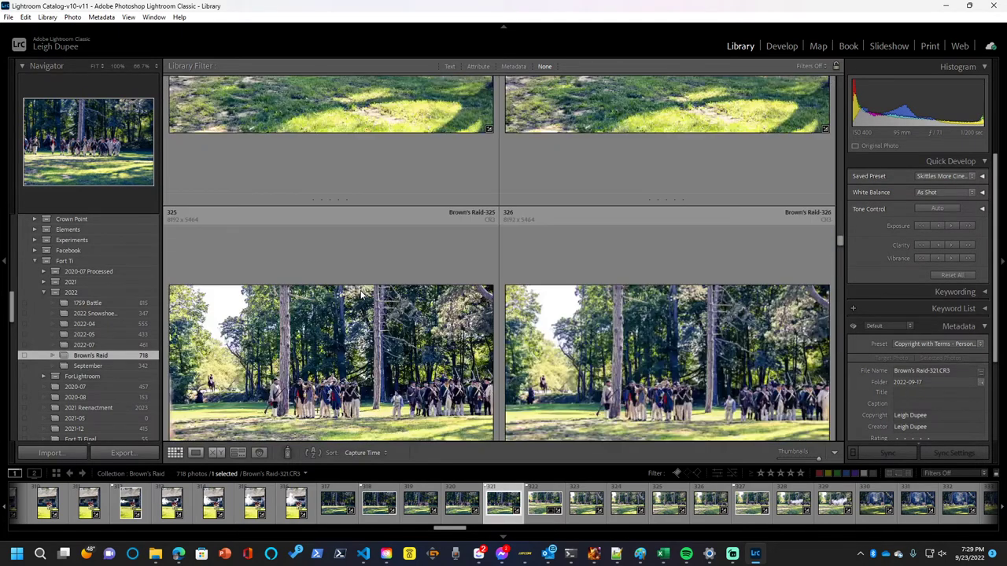
pyautogui.scroll(-3, 361, 292)
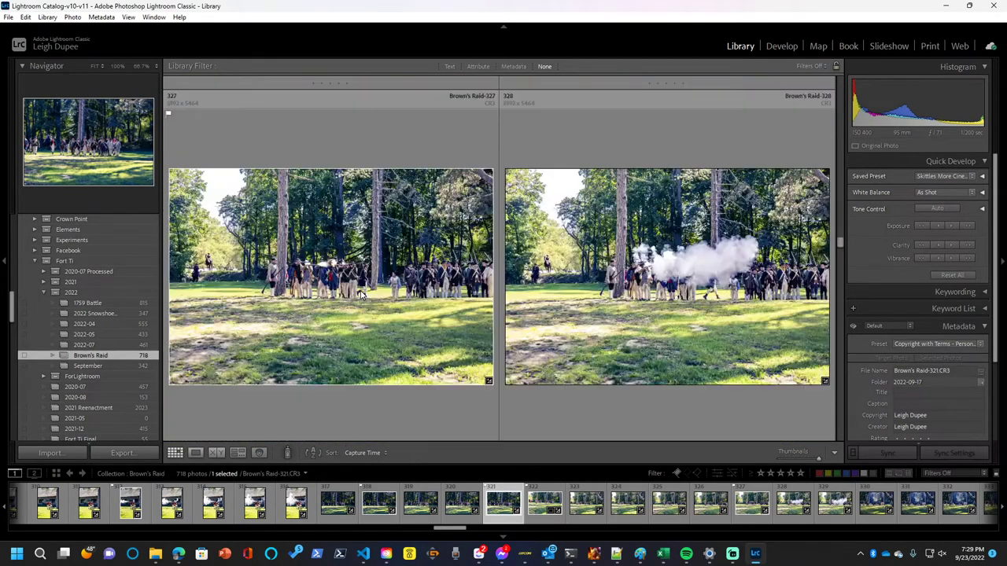
pyautogui.scroll(-2, 360, 293)
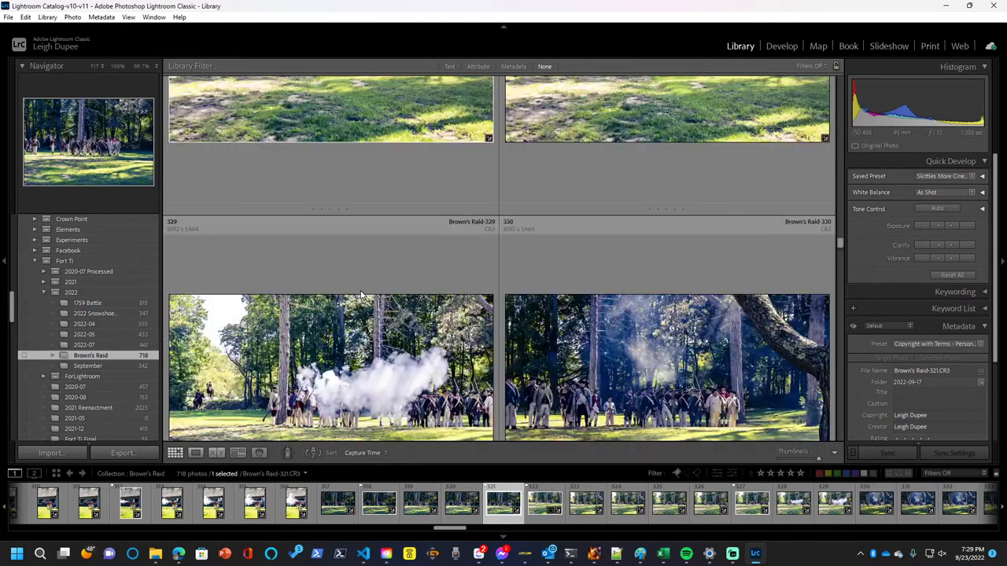
pyautogui.scroll(-4, 362, 295)
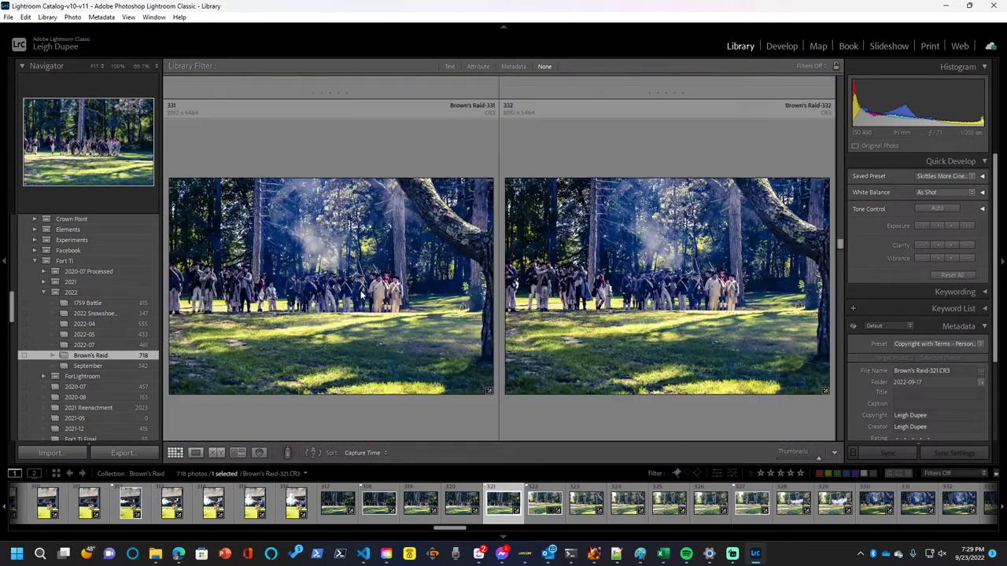
pyautogui.scroll(-3, 360, 292)
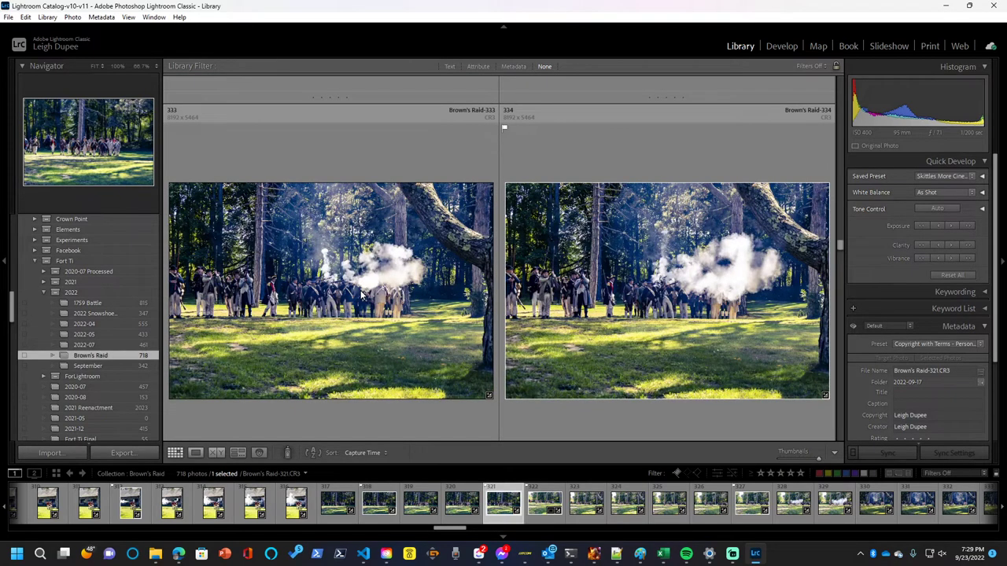
pyautogui.scroll(-2, 361, 295)
pyautogui.scroll(-5, 360, 293)
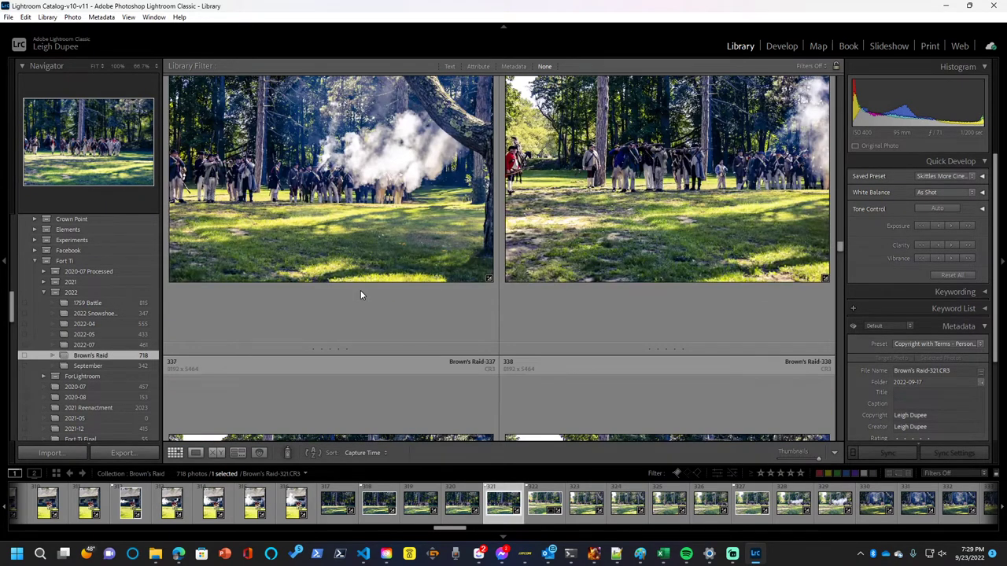
pyautogui.scroll(-3, 361, 294)
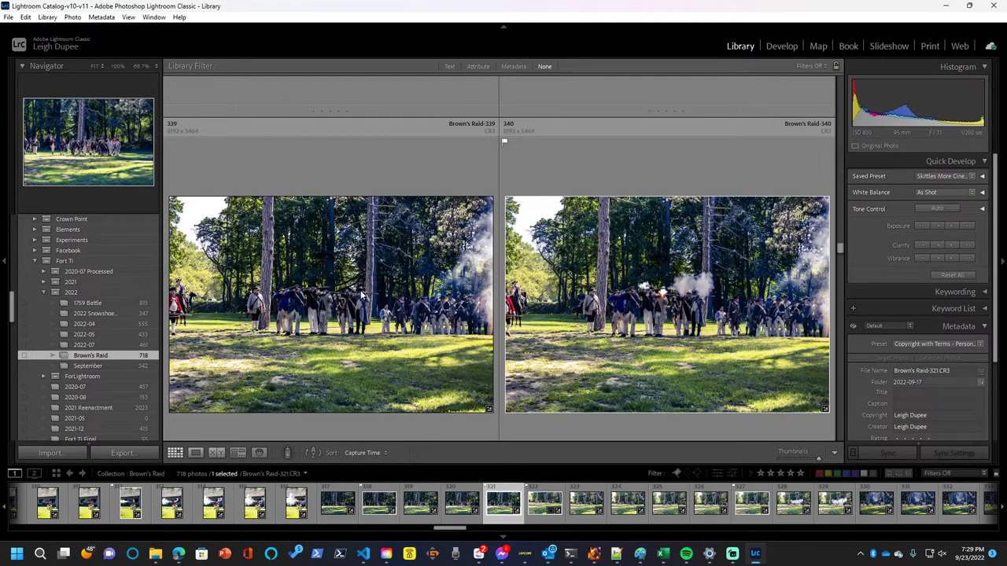
pyautogui.scroll(-2, 360, 290)
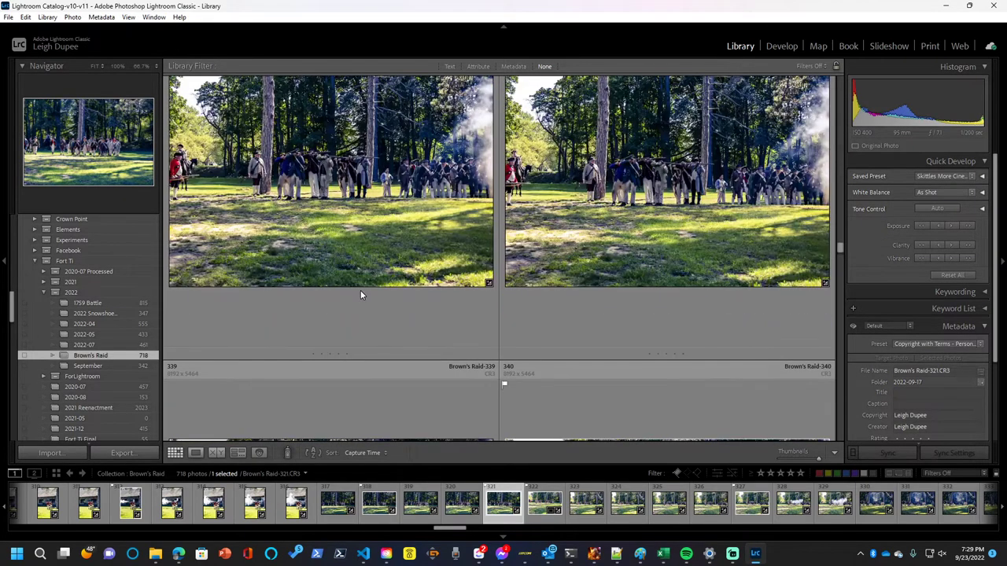
pyautogui.click(374, 200)
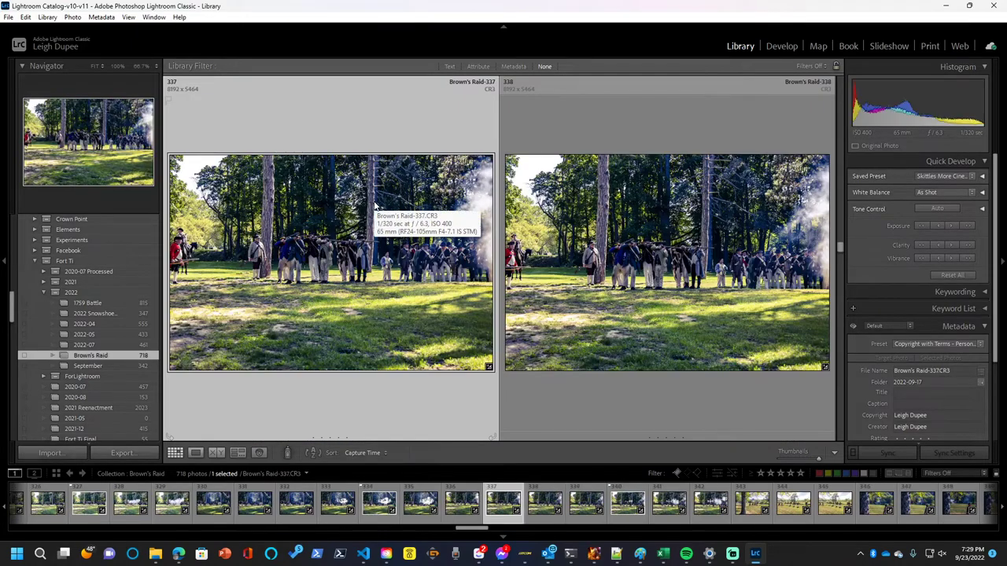
# - View 337 fitted on its own, step through 338 and 339 to 340, and zoom to 66.7% on its firing line
pyautogui.press('z')
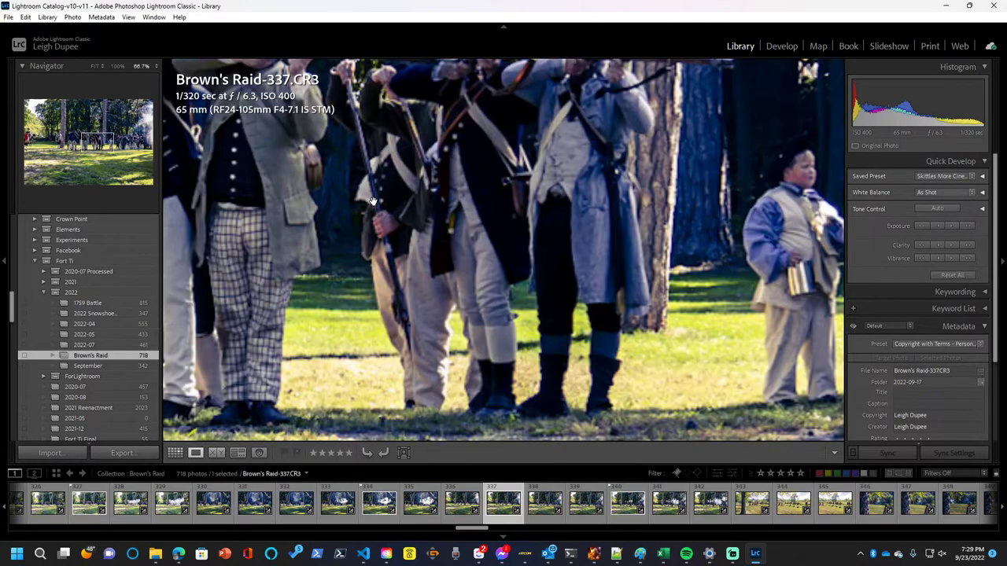
pyautogui.press('z')
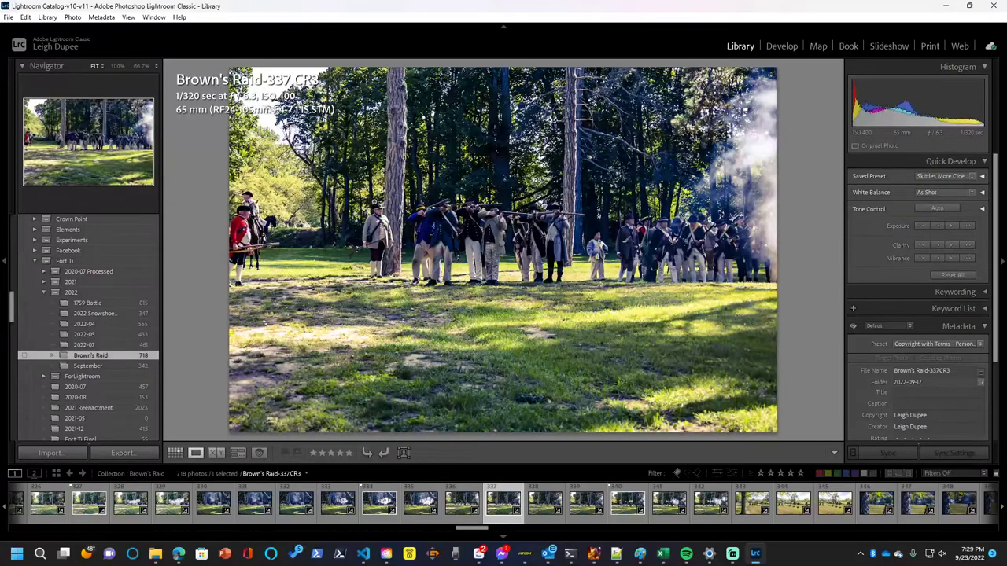
pyautogui.press('Right')
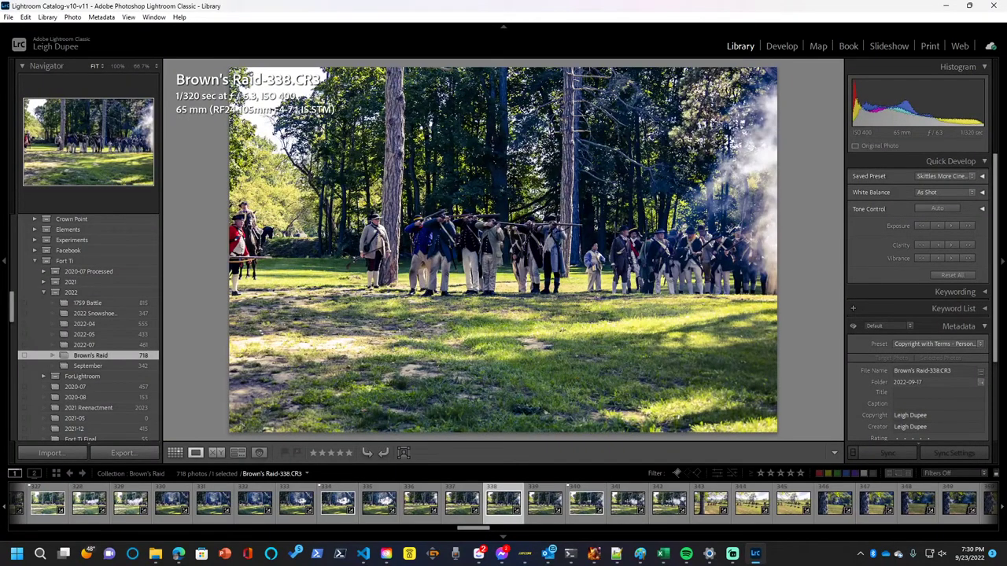
pyautogui.press('Right')
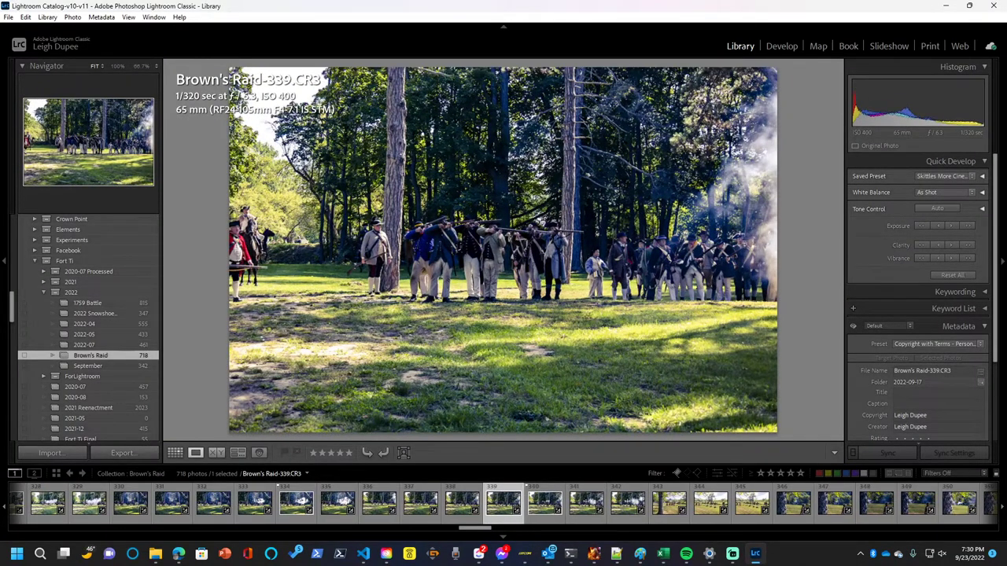
pyautogui.press('Right')
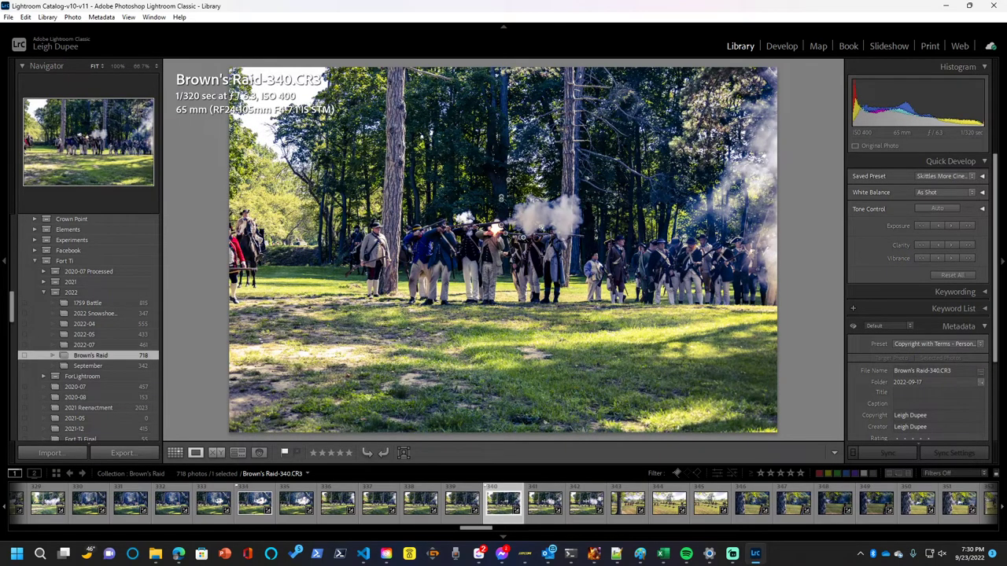
pyautogui.click(494, 229)
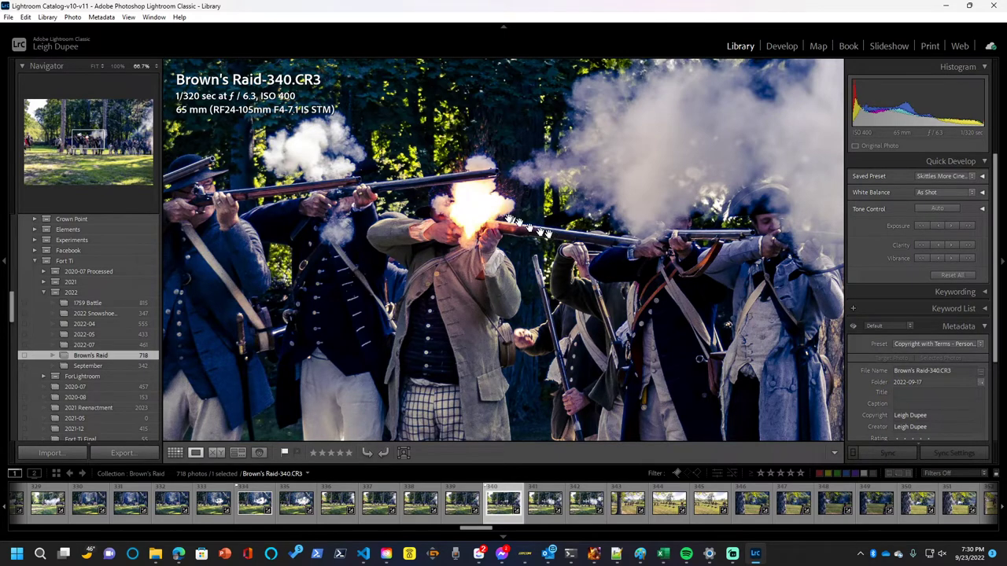
# - Zoom out of 340, then zoom into the smoke and muskets of Brown's Raid-341 and back out
pyautogui.click(468, 215)
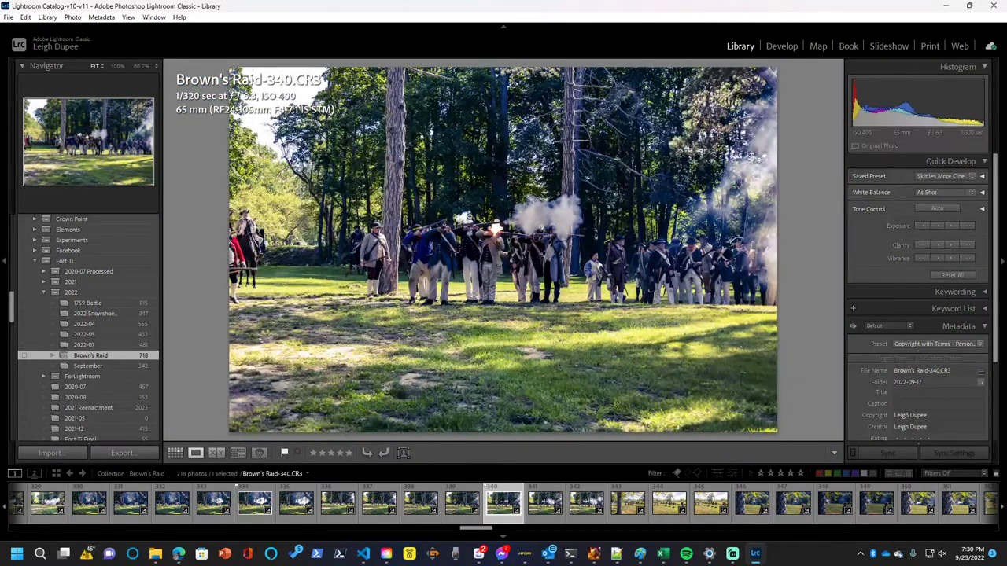
pyautogui.press('Right')
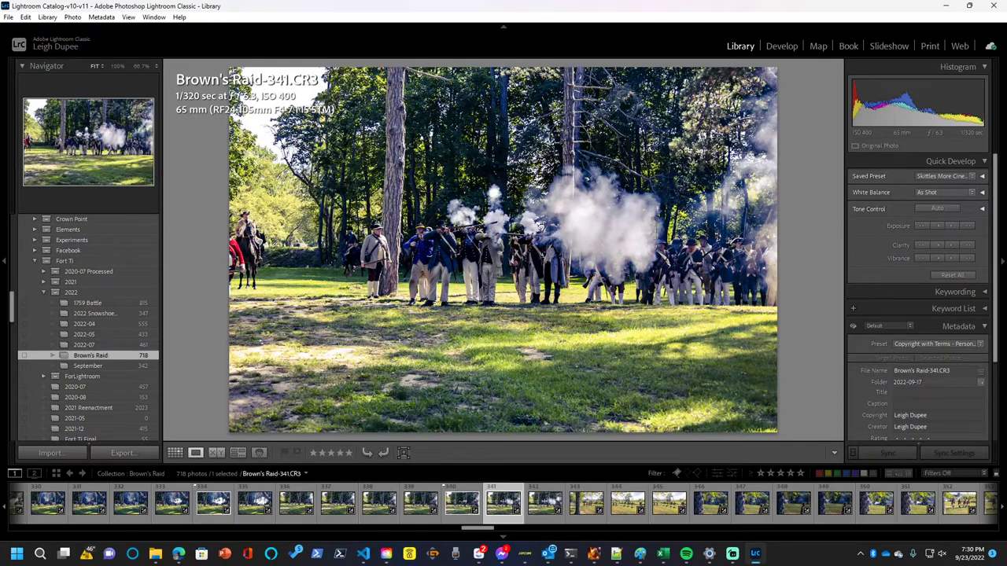
pyautogui.click(482, 228)
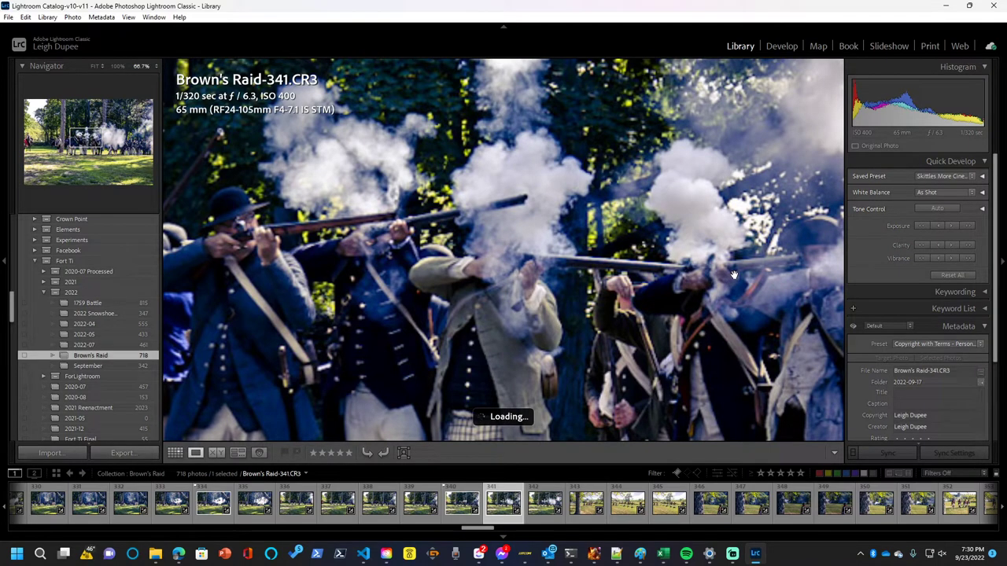
pyautogui.click(623, 273)
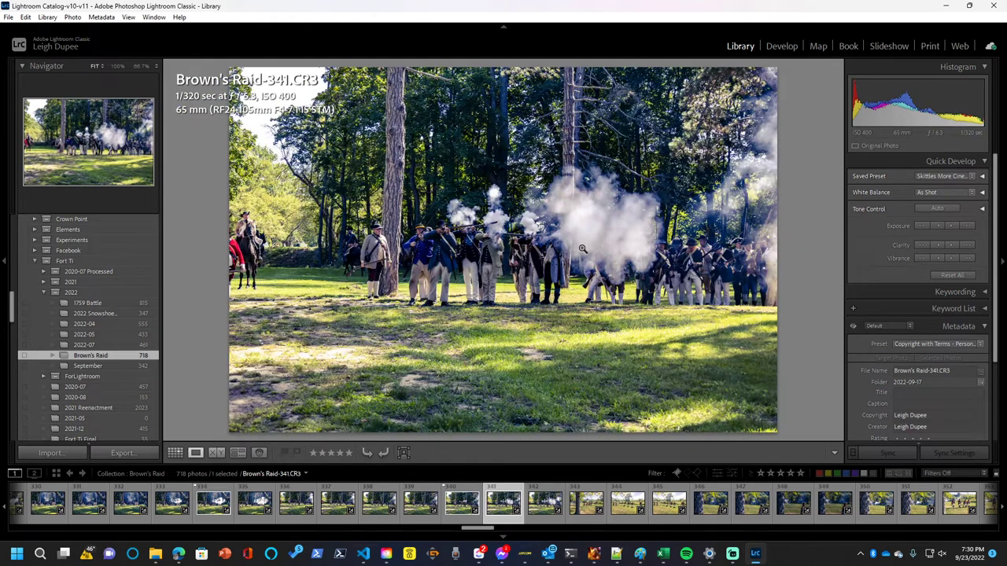
# - Return to 340, recheck it zoomed, flag it as a pick, and show 339 and 340 side by side
pyautogui.press('Left')
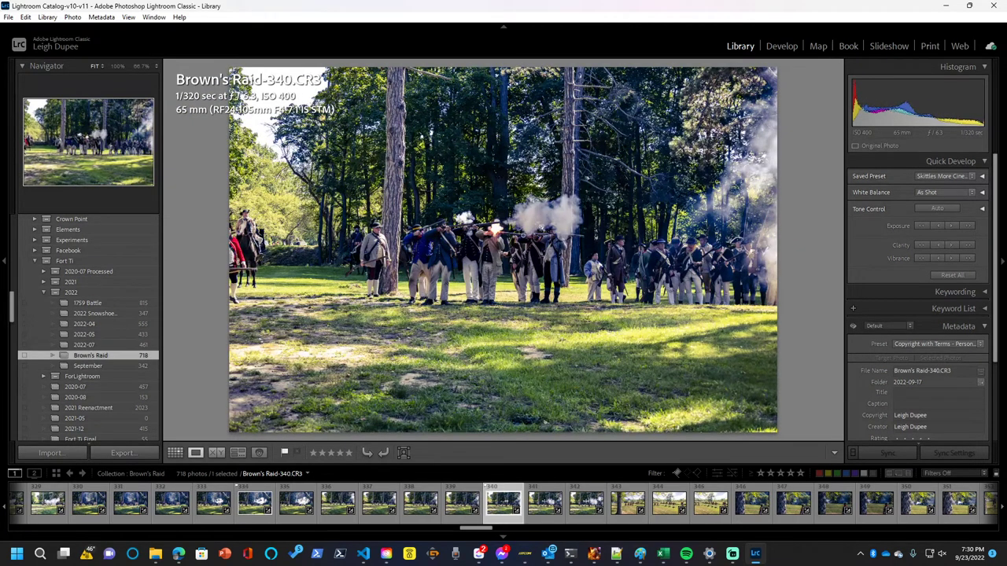
pyautogui.click(467, 178)
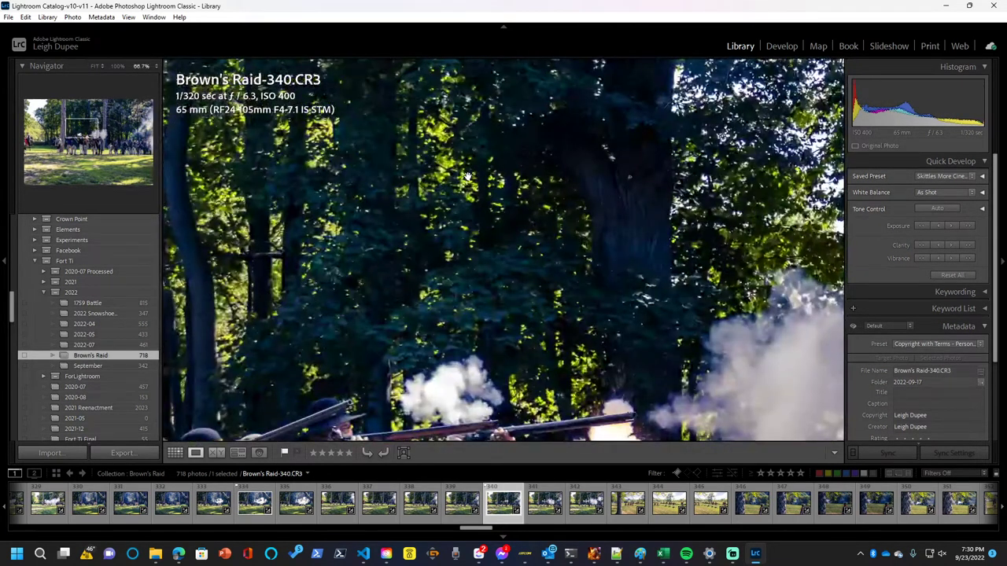
pyautogui.click(467, 178)
pyautogui.press('p')
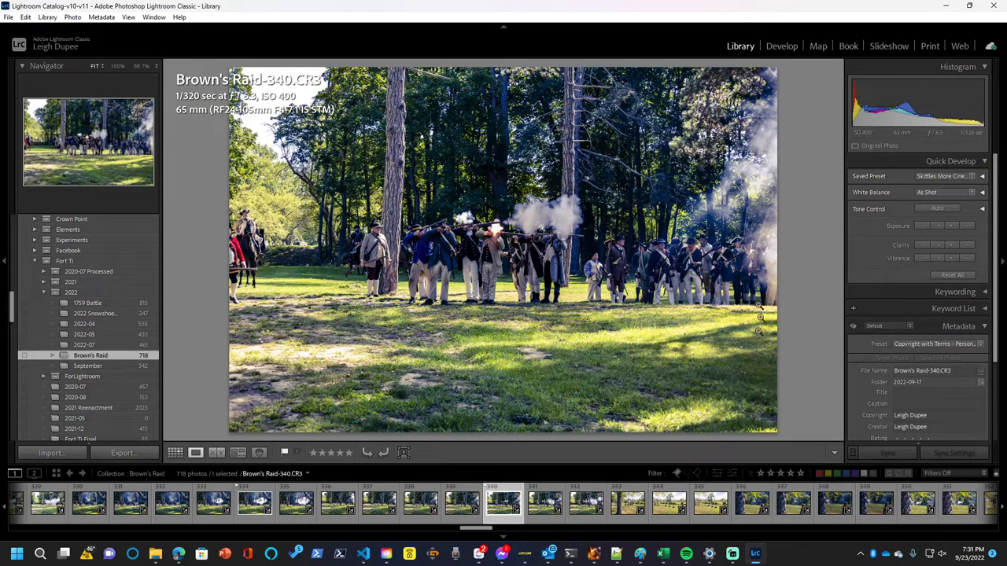
pyautogui.click(217, 453)
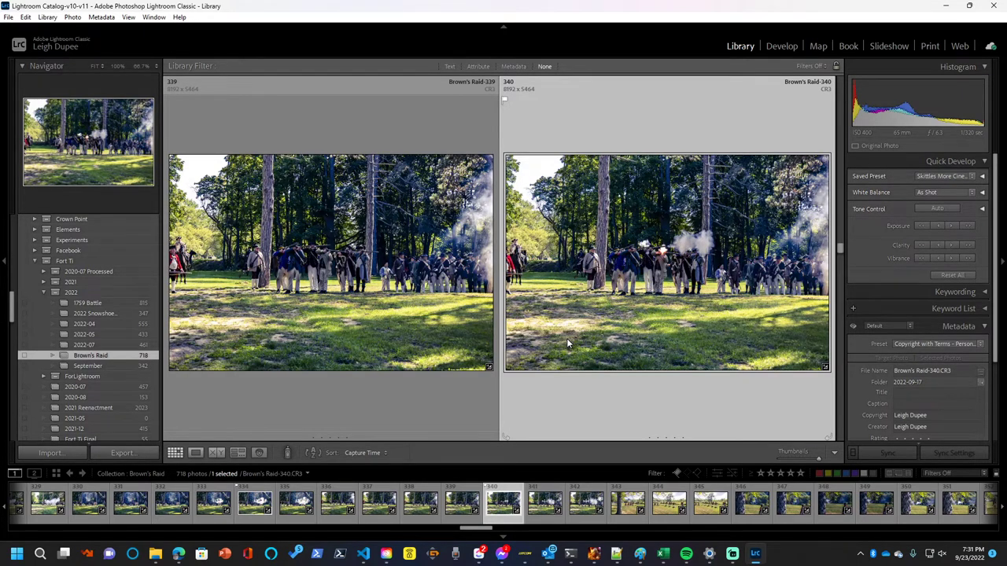
# - Scroll past the redcoat frames, select 348, and open Brown's Raid-350 on its own
pyautogui.scroll(-2, 567, 338)
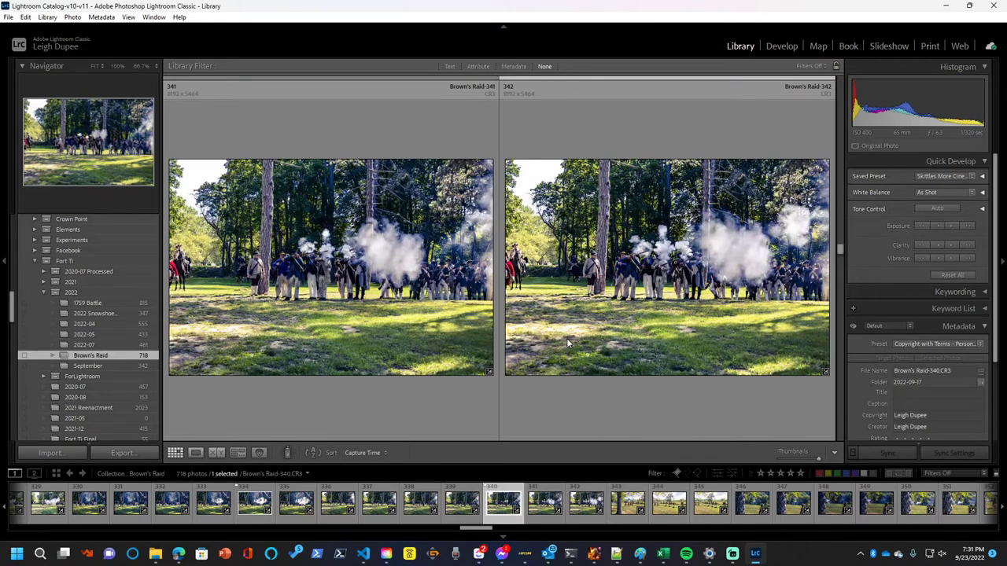
pyautogui.scroll(-2, 567, 339)
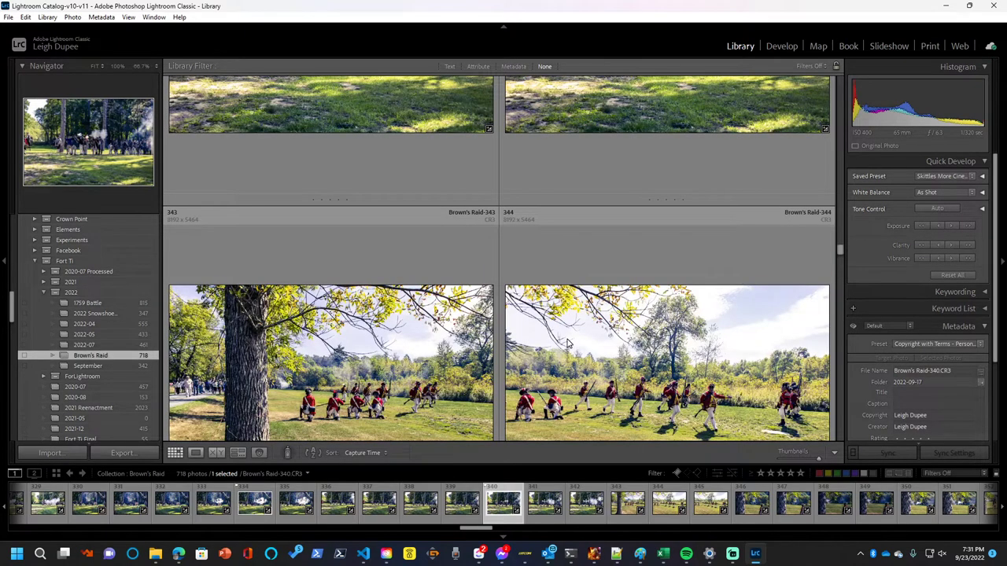
pyautogui.scroll(-1, 568, 343)
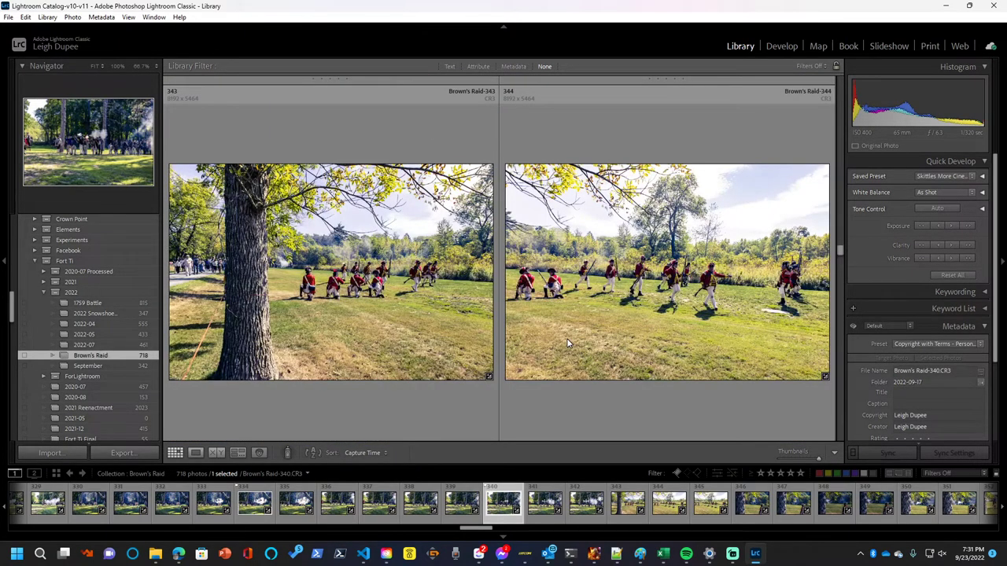
pyautogui.scroll(-2, 567, 339)
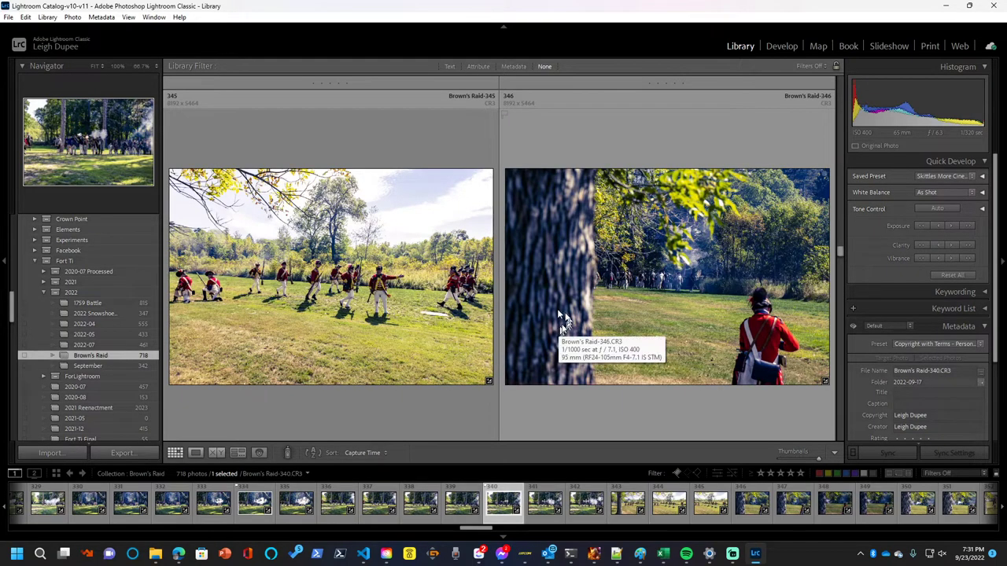
pyautogui.scroll(-2, 557, 308)
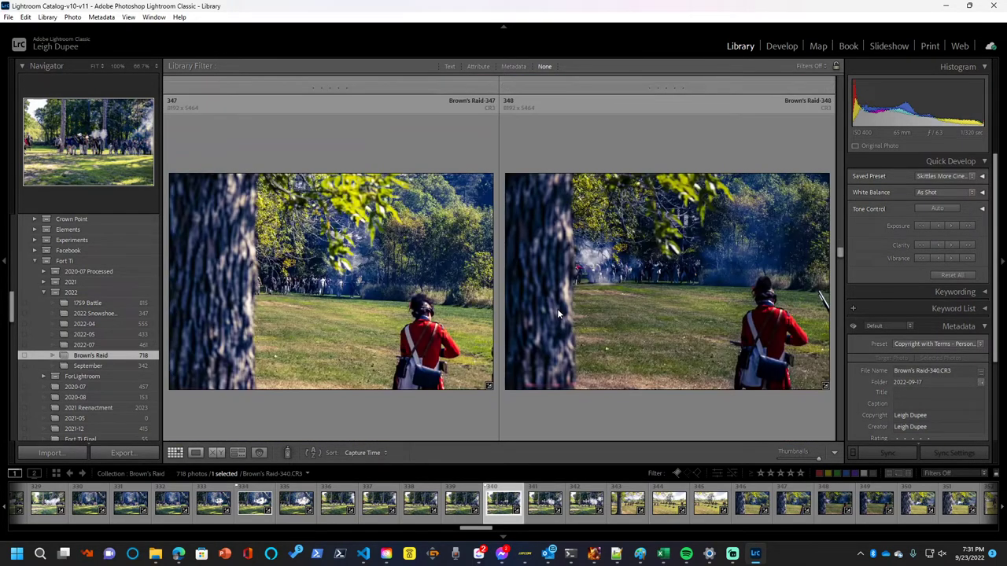
pyautogui.click(694, 295)
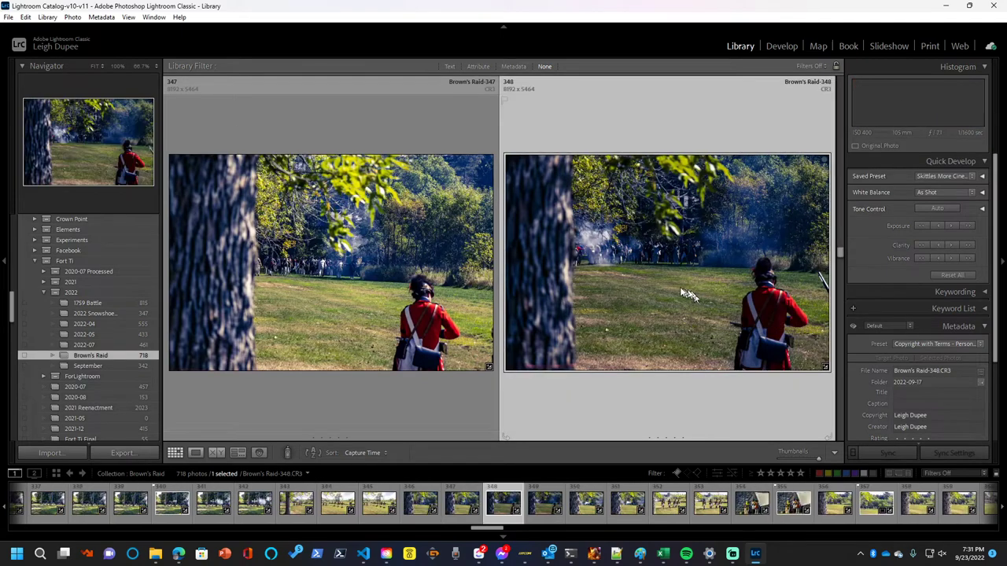
pyautogui.scroll(-3, 674, 288)
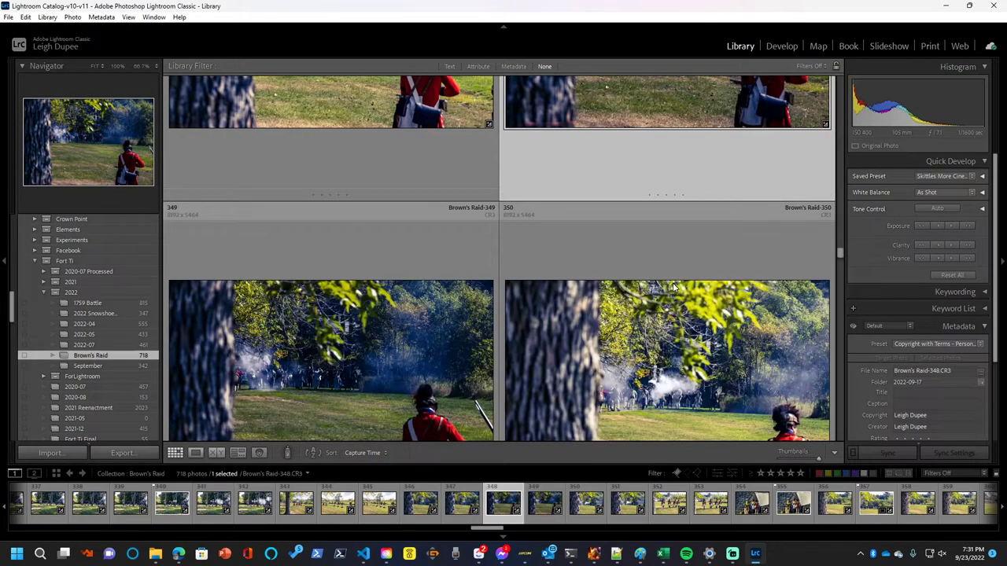
pyautogui.scroll(-3, 673, 287)
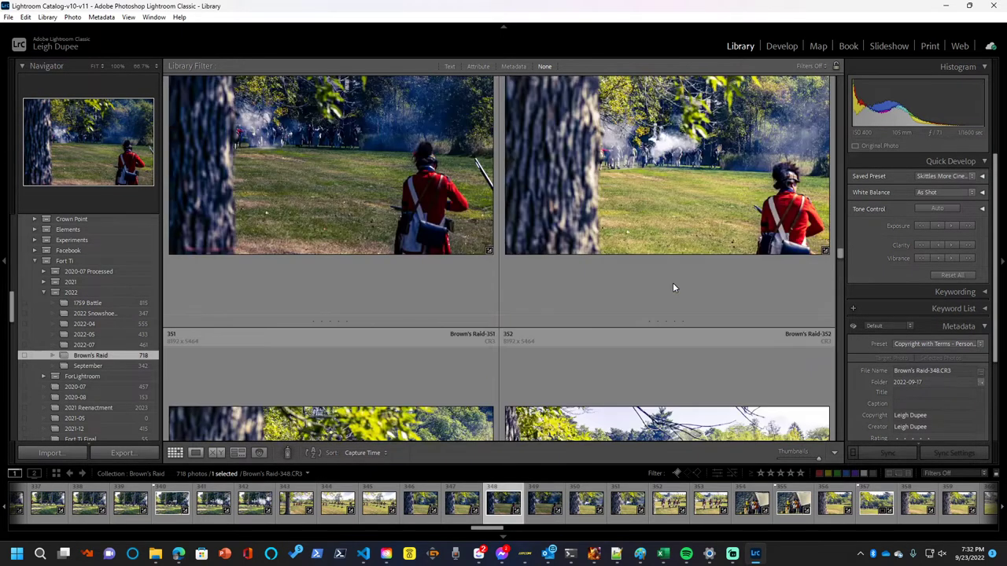
pyautogui.doubleClick(669, 226)
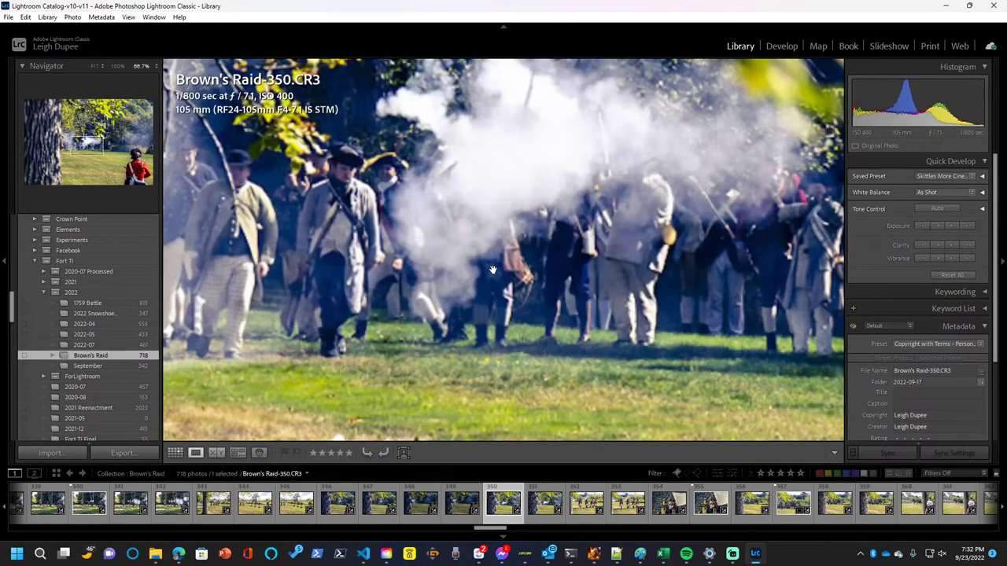
# - Zoom into Brown's Raid-350, pan to the upper left and the smoke on the right, then fit it
pyautogui.click(487, 273)
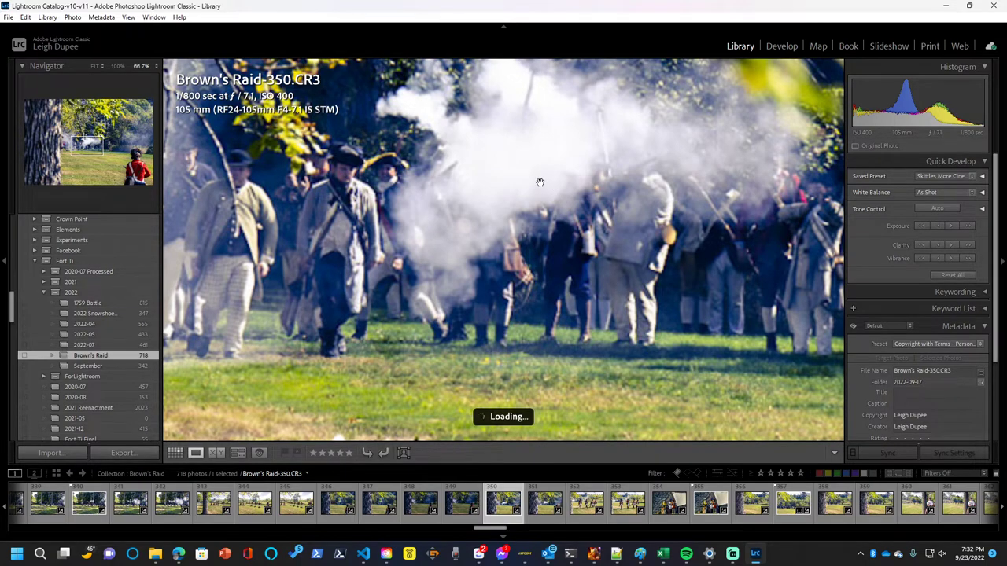
pyautogui.moveTo(540, 180); pyautogui.dragTo(649, 288)
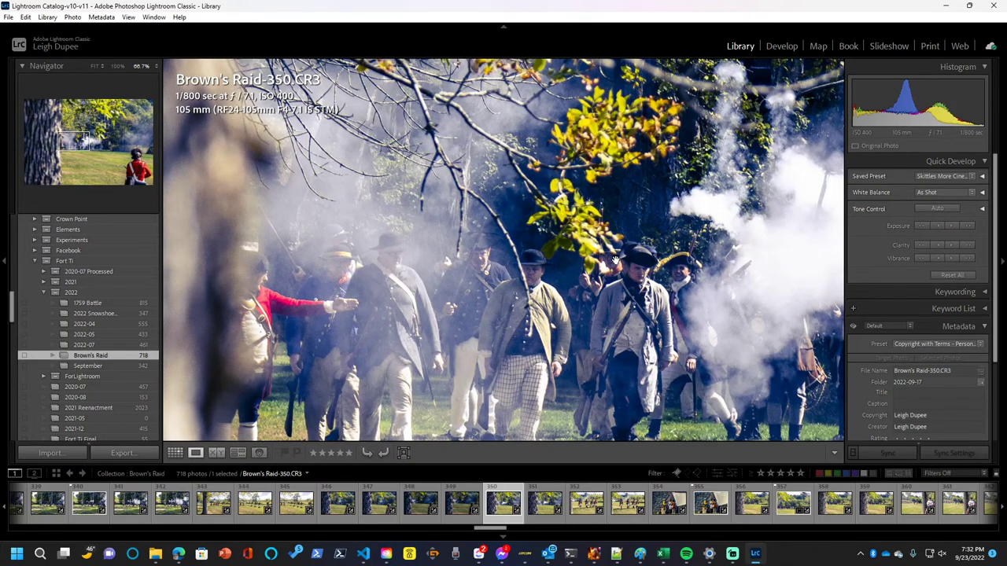
pyautogui.moveTo(616, 259); pyautogui.dragTo(389, 214)
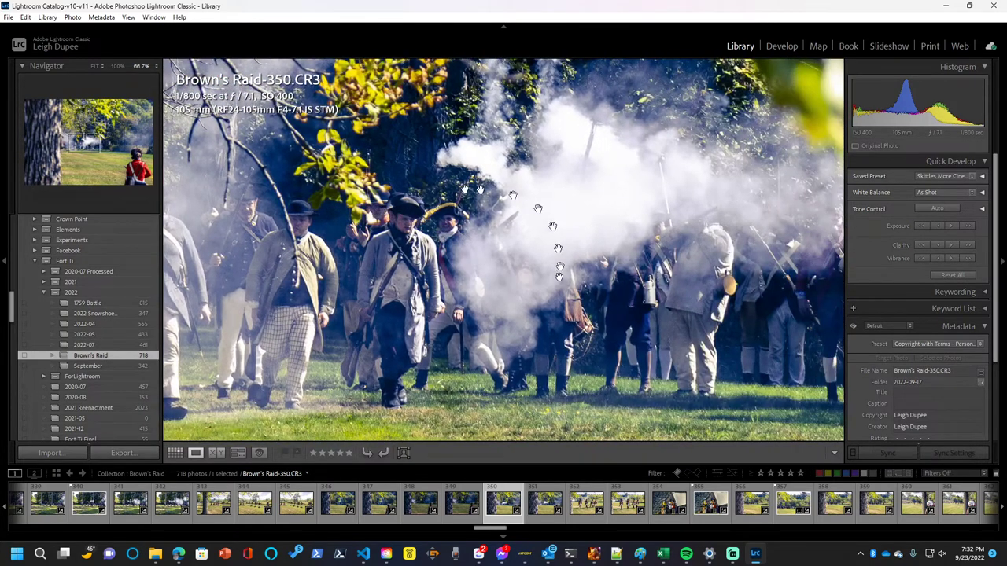
pyautogui.click(536, 250)
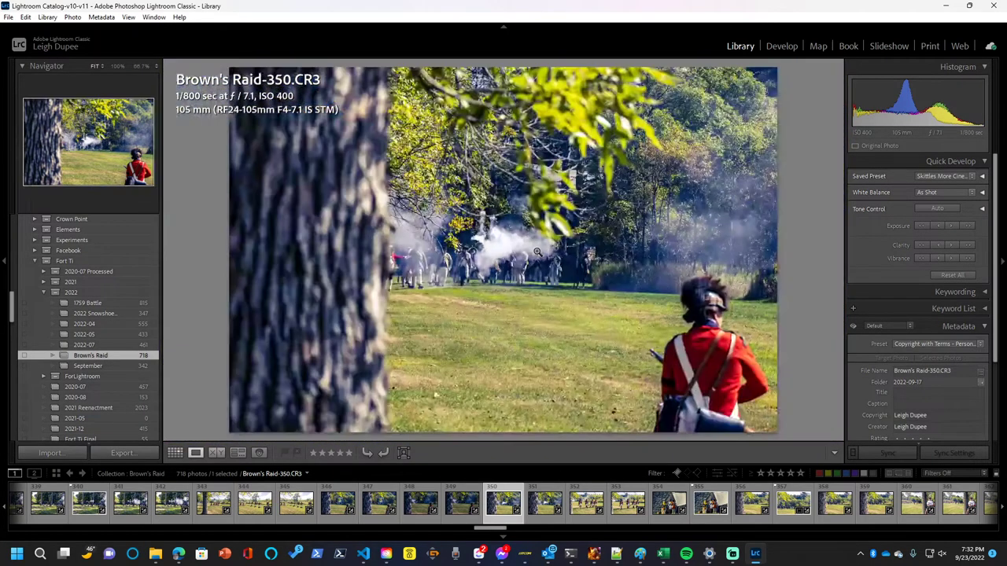
# - Step to 352, zoom in on the middle soldier, fit it, and advance to Brown's Raid-354
pyautogui.press('Right')
pyautogui.press('Right')
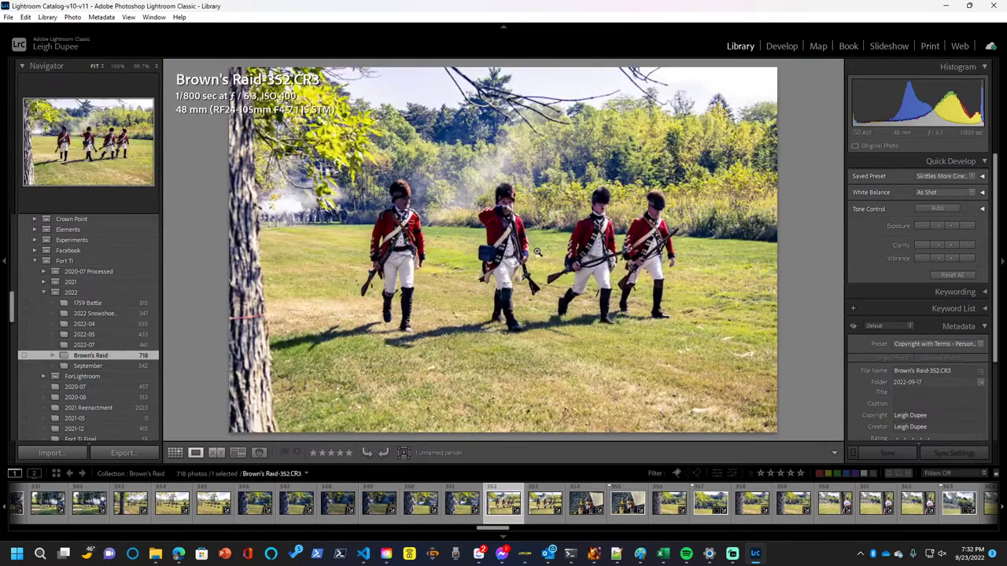
pyautogui.press('Right')
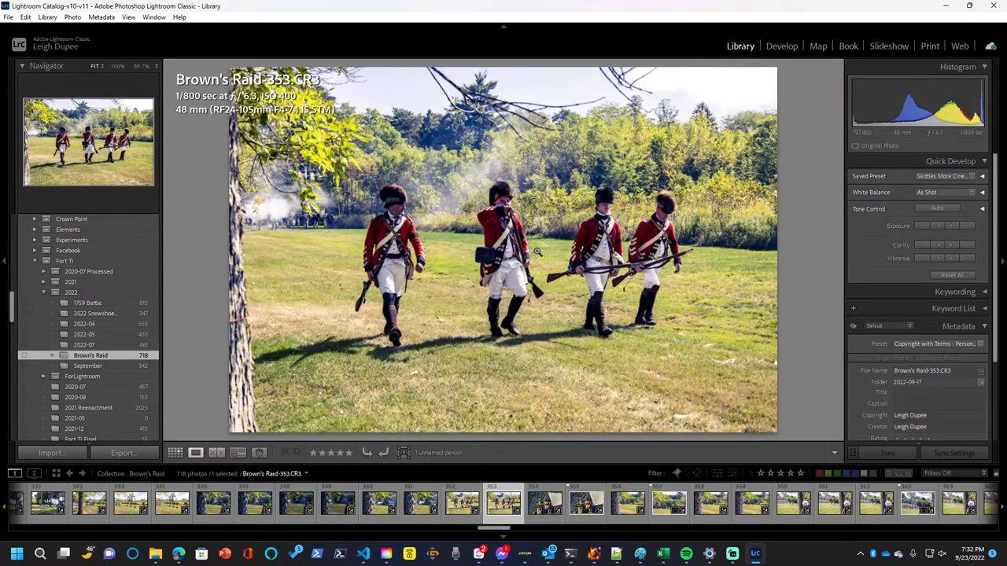
pyautogui.press('Left')
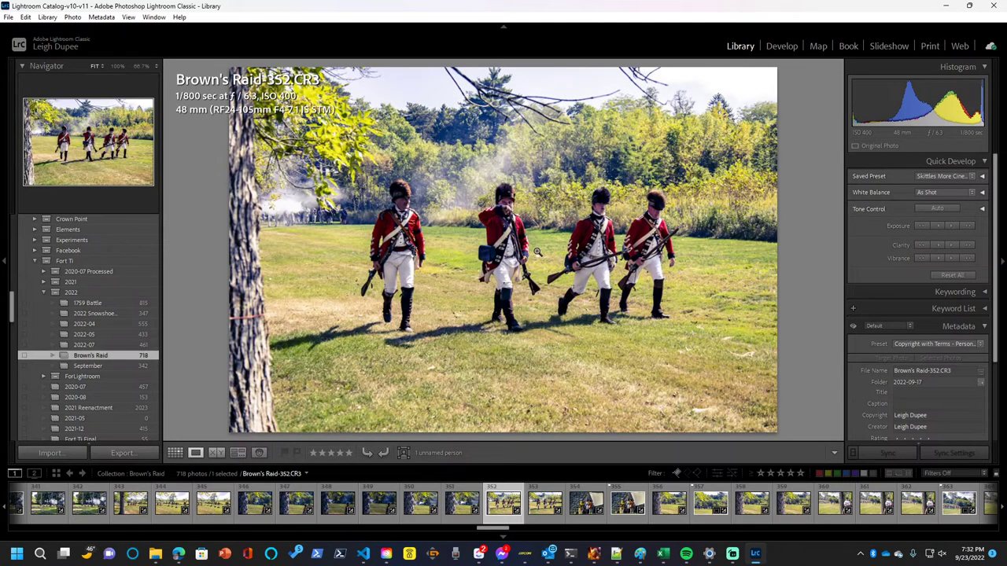
pyautogui.click(520, 224)
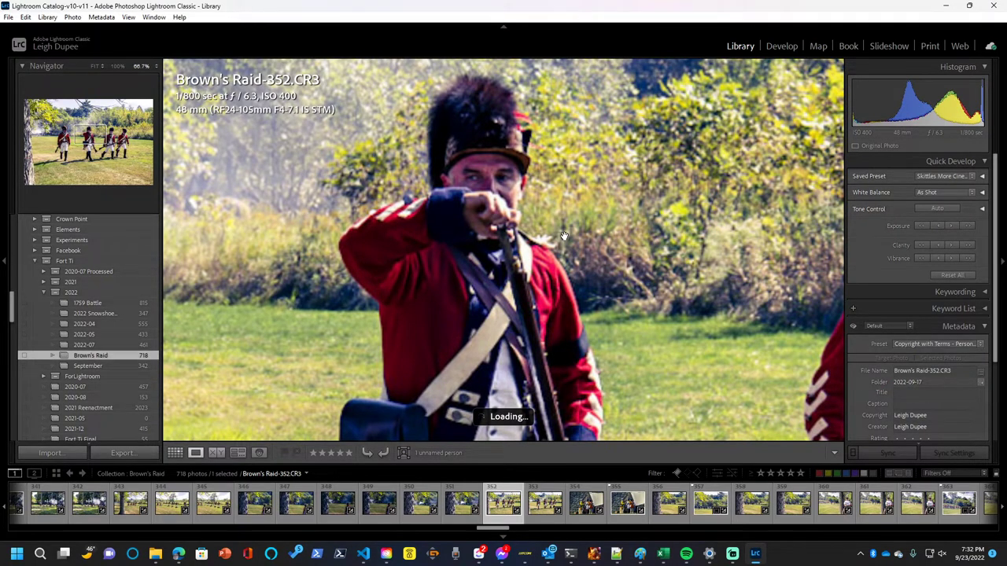
pyautogui.click(565, 236)
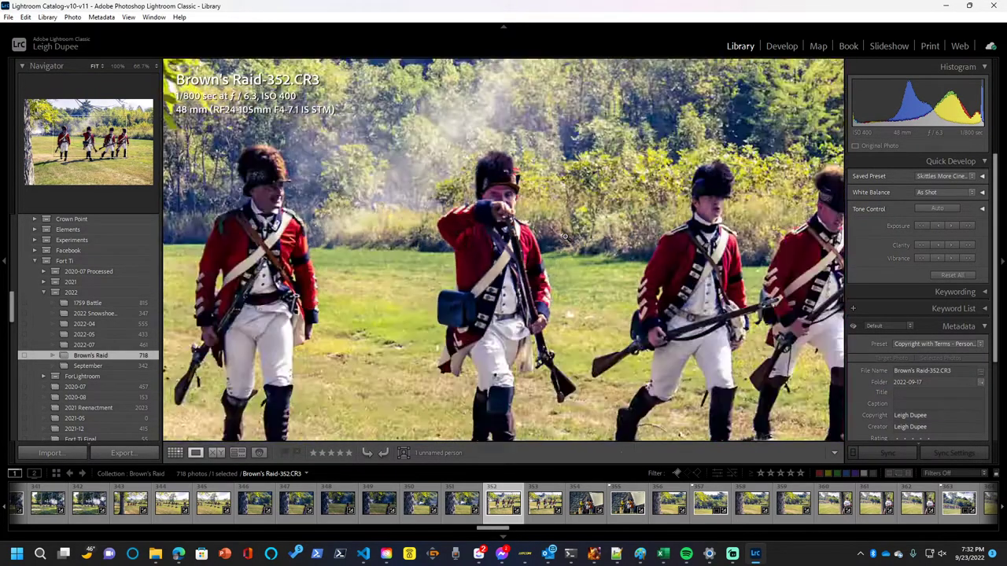
pyautogui.press('Right')
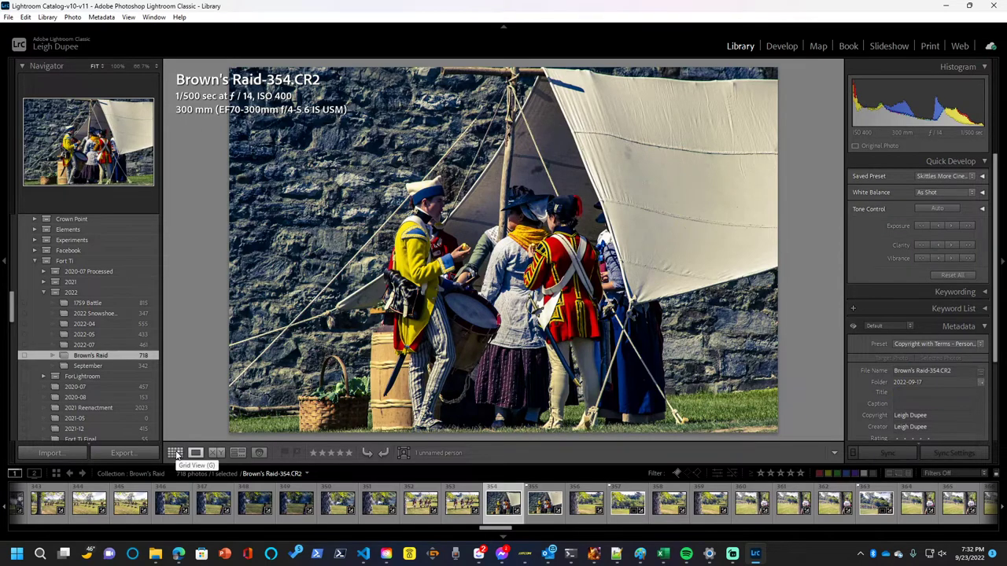
# - Return to the two-across grid and scroll down to Brown's Raid-363 and 364
pyautogui.click(217, 452)
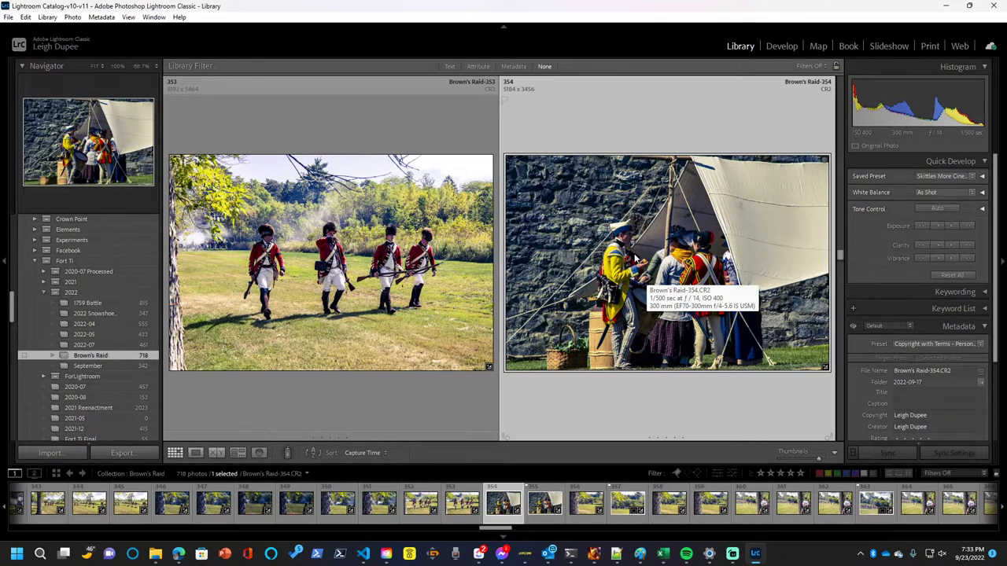
pyautogui.scroll(-3, 636, 258)
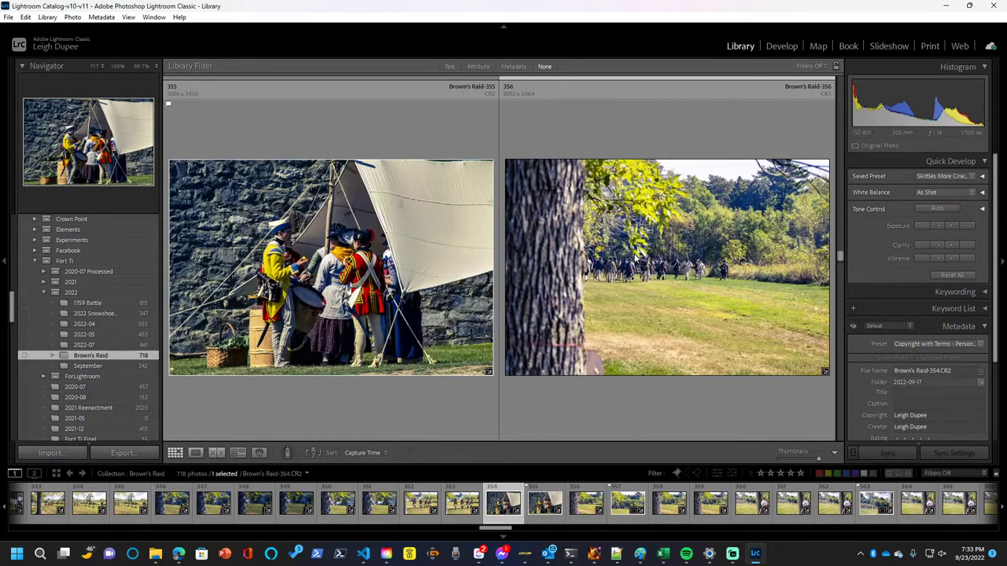
pyautogui.scroll(-3, 636, 258)
pyautogui.scroll(-3, 636, 258)
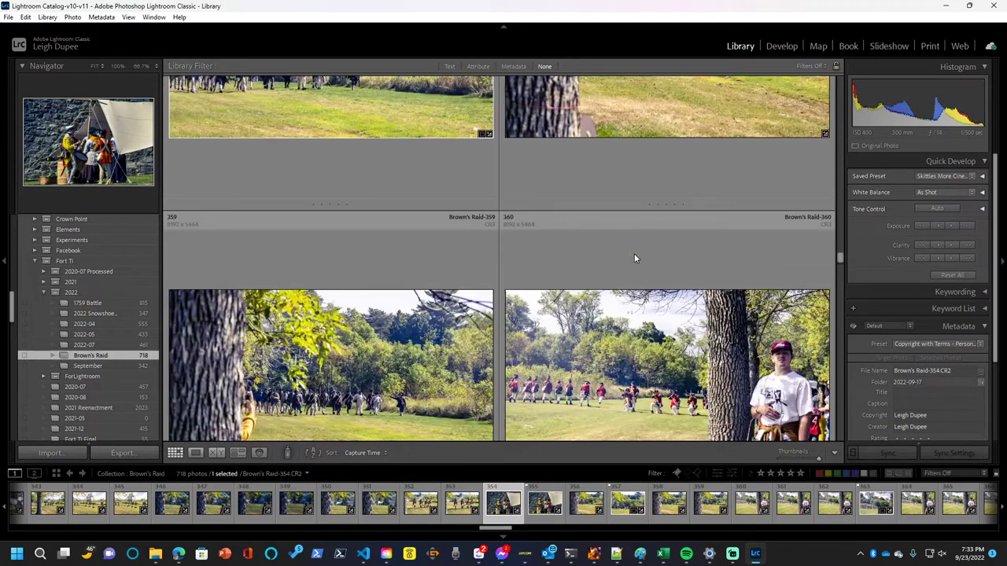
pyautogui.scroll(-2, 634, 258)
pyautogui.scroll(-6, 636, 258)
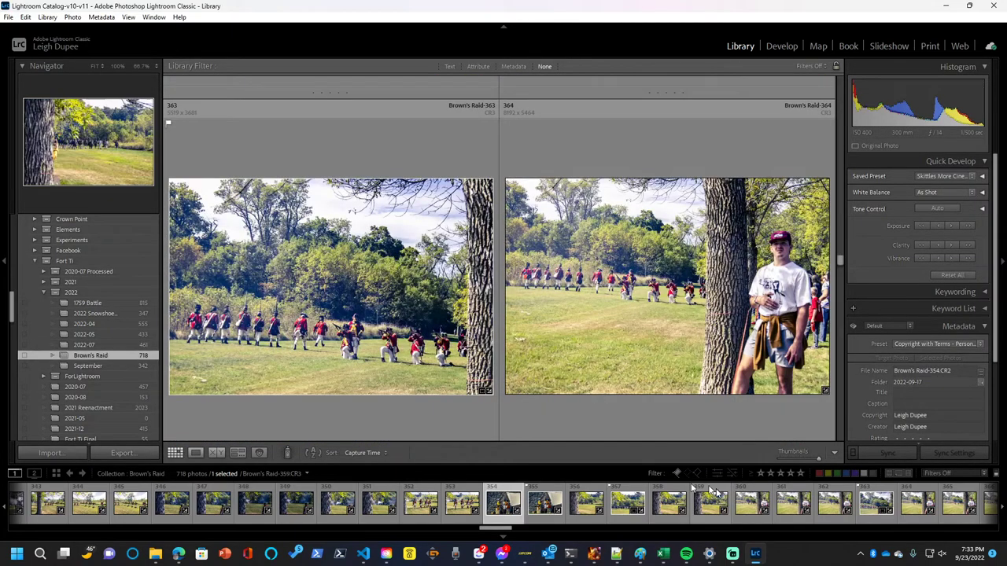
pyautogui.scroll(-10, 729, 507)
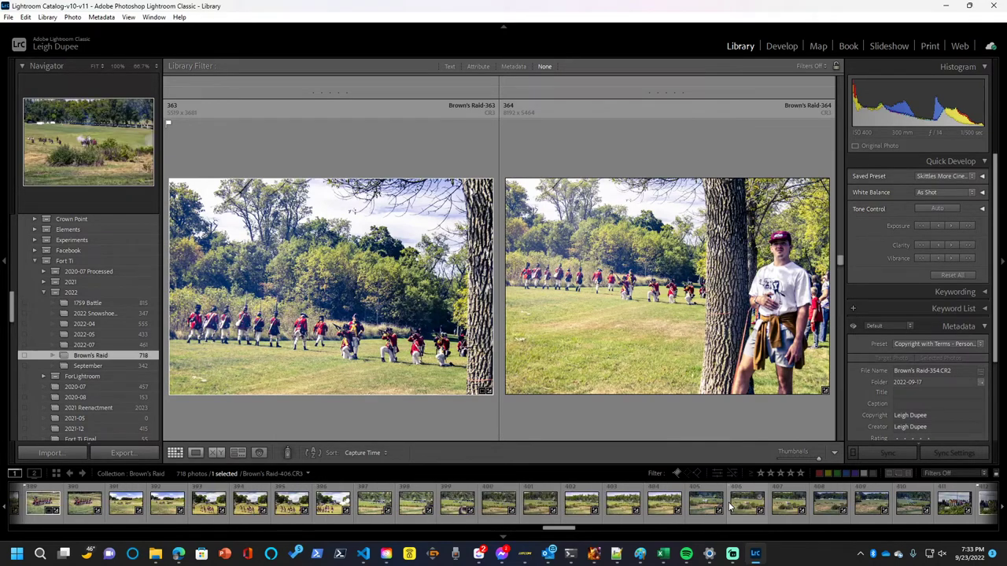
pyautogui.scroll(-8, 730, 507)
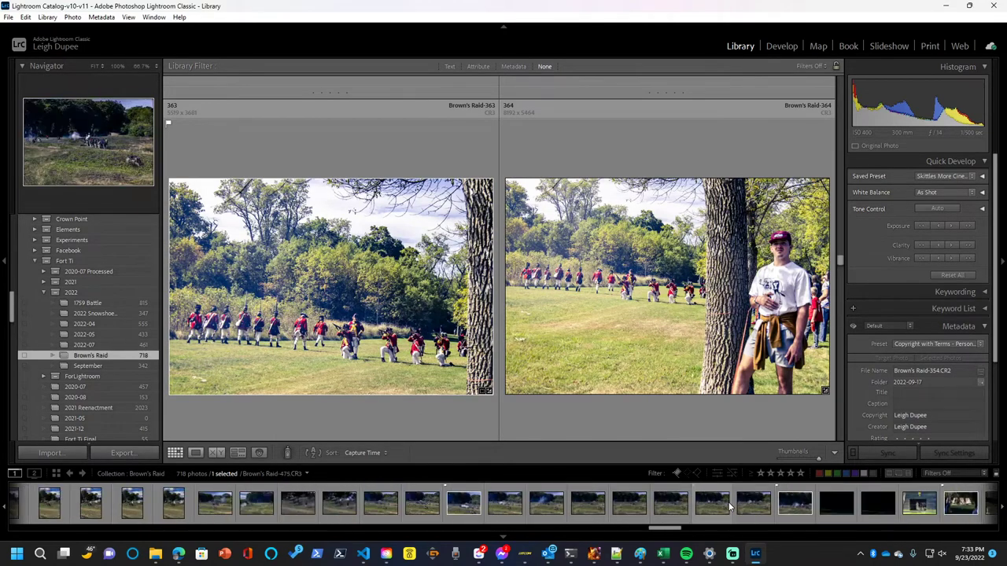
pyautogui.scroll(-6, 729, 507)
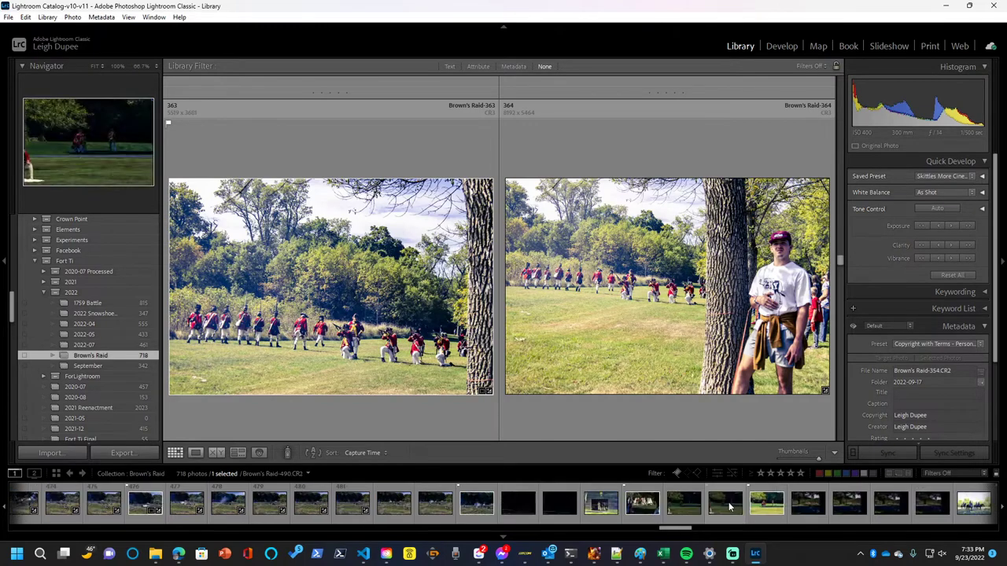
pyautogui.scroll(-8, 729, 507)
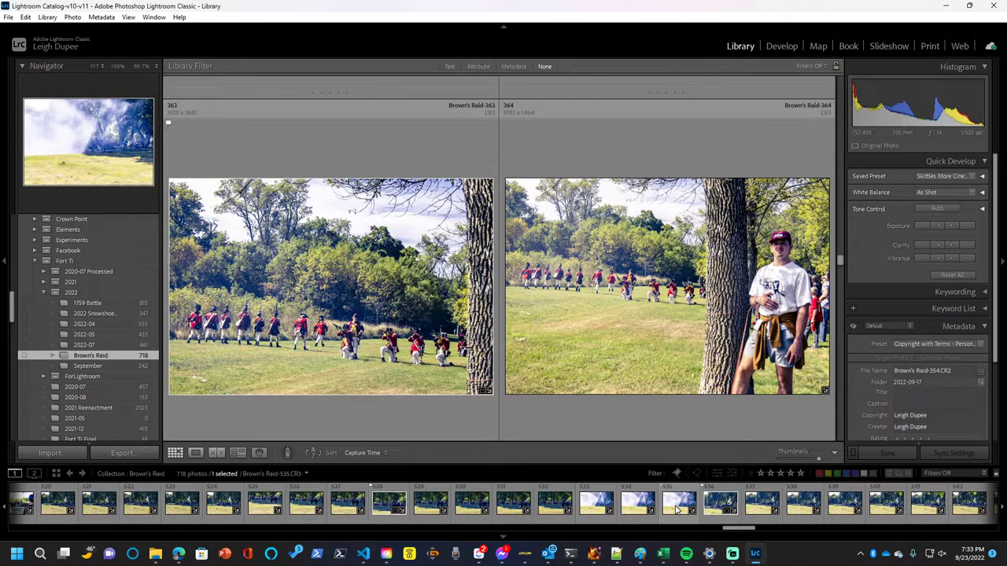
# - Select Brown's Raid-532 in the filmstrip, open it alone, and zoom to 66.7% on the crowd
pyautogui.click(556, 505)
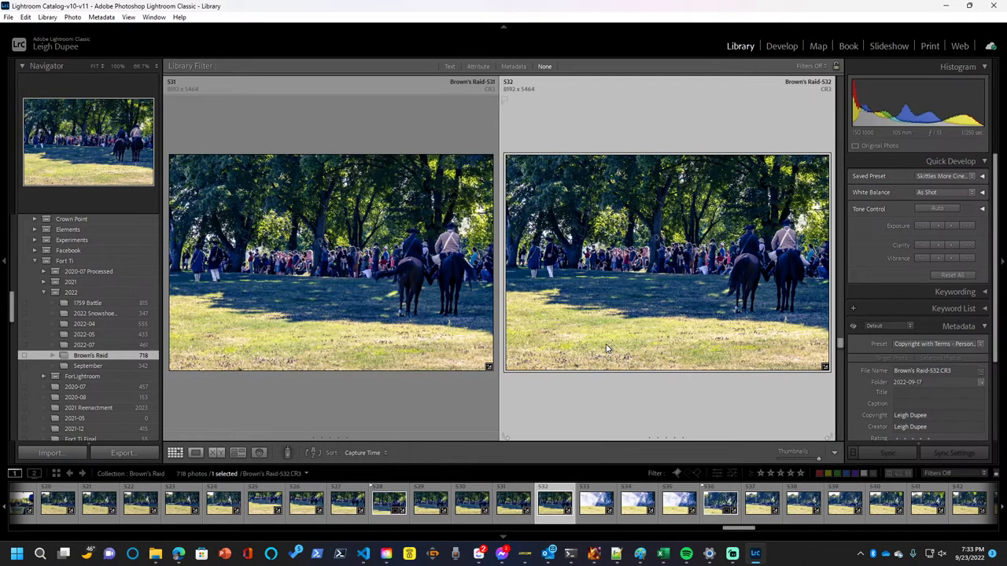
pyautogui.doubleClick(615, 259)
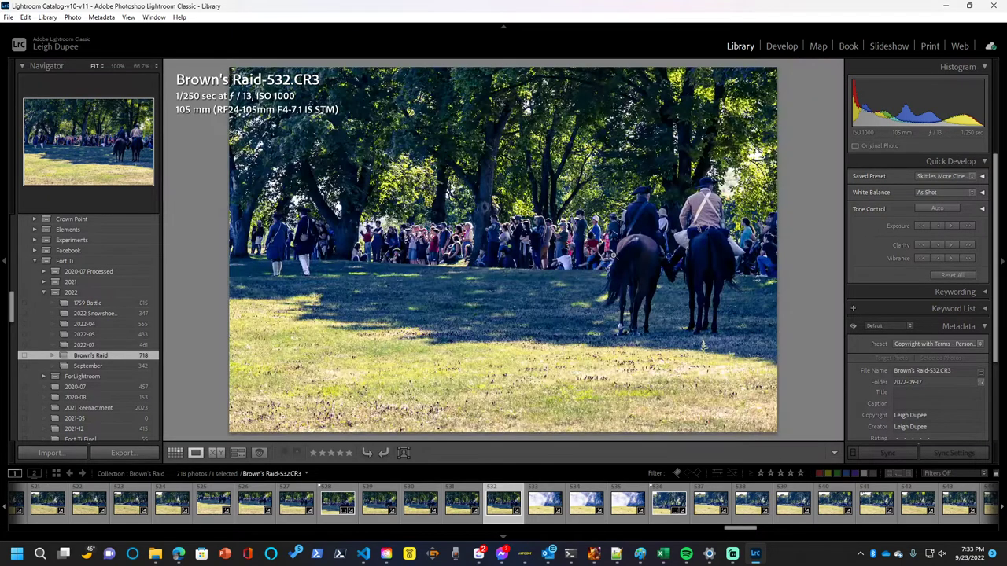
pyautogui.click(527, 271)
pyautogui.click(527, 267)
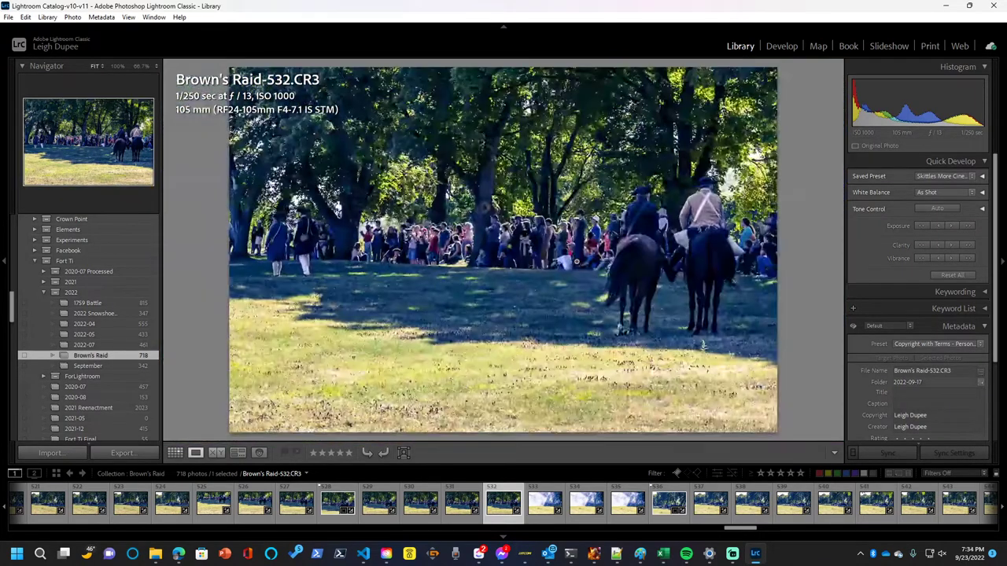
pyautogui.click(528, 264)
# - Pan across the spectators to reveal the costumed men left of the tree
pyautogui.moveTo(528, 253); pyautogui.dragTo(732, 234)
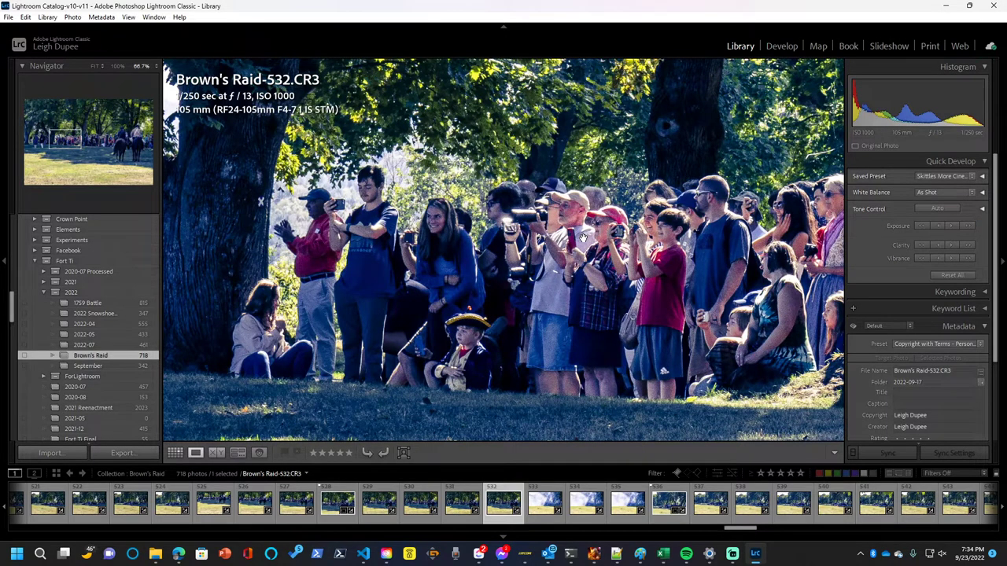
pyautogui.moveTo(543, 229); pyautogui.dragTo(692, 228)
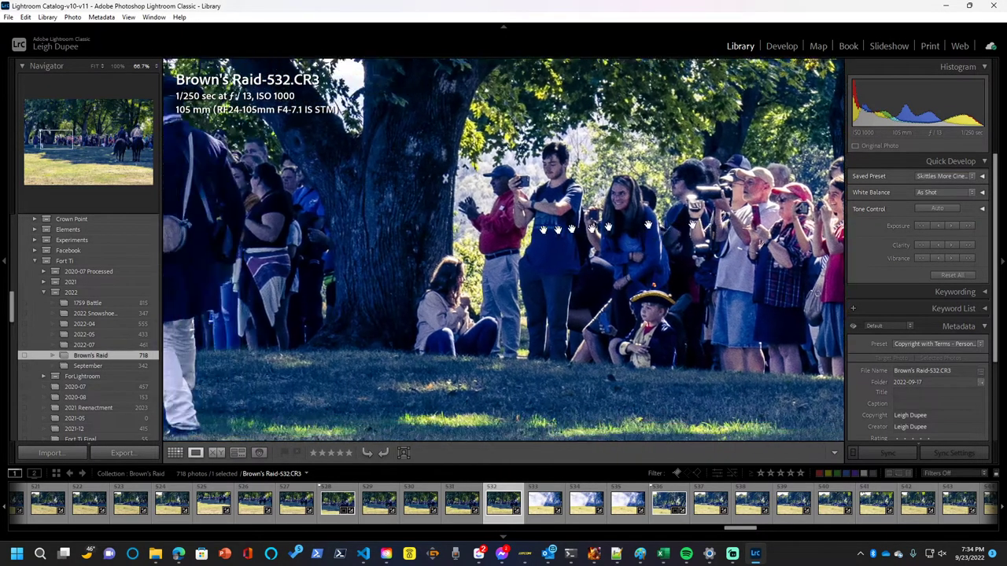
pyautogui.moveTo(441, 236); pyautogui.dragTo(795, 245)
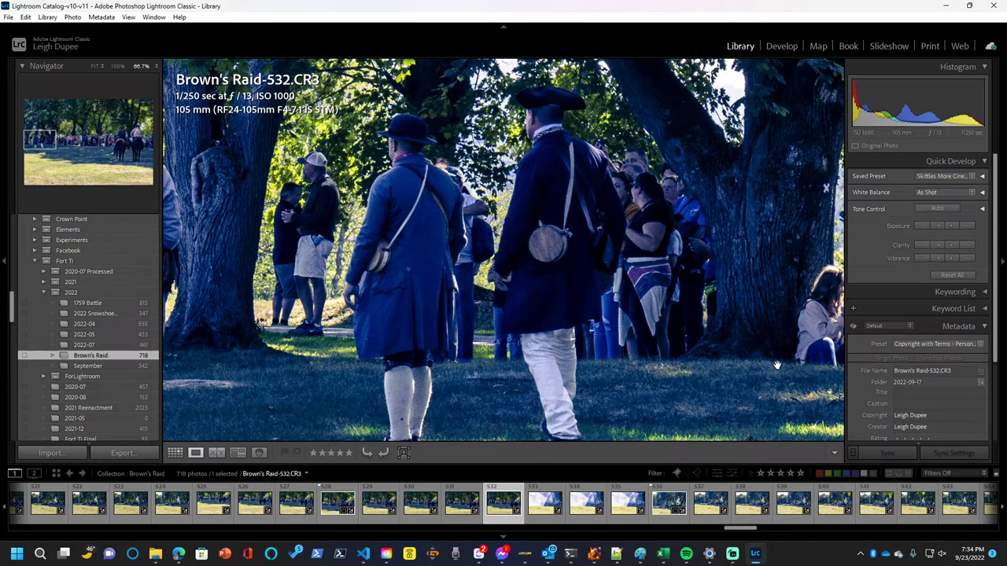
# - Open Brown's Raid-533, the smoky tree-line shot, and set it from 66.7% back to Fit view
pyautogui.click(548, 506)
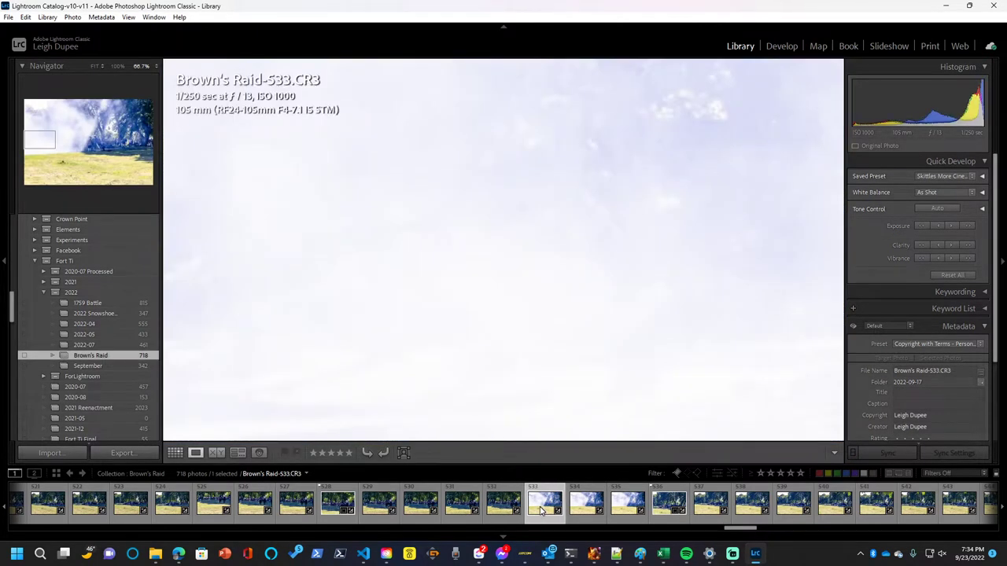
pyautogui.click(644, 259)
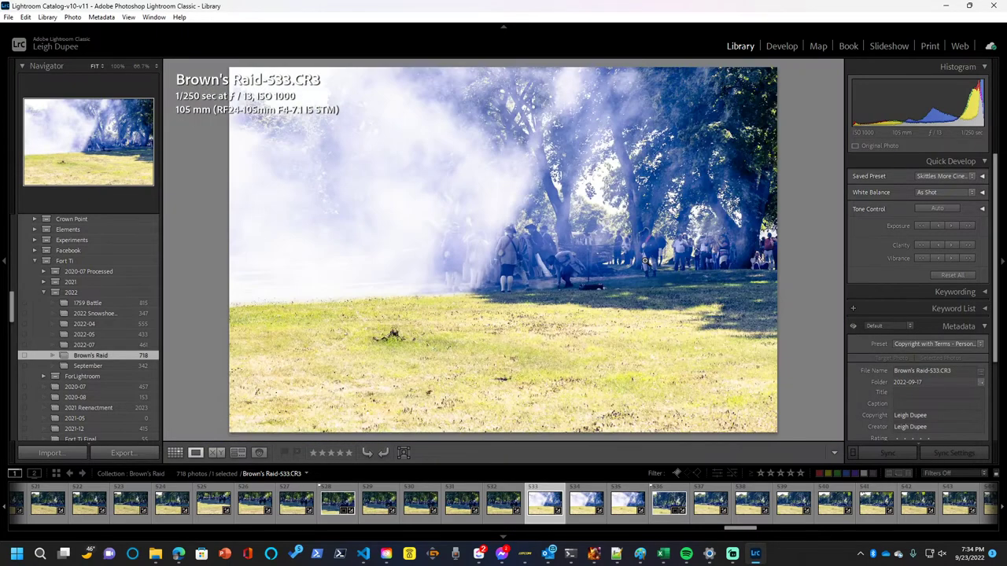